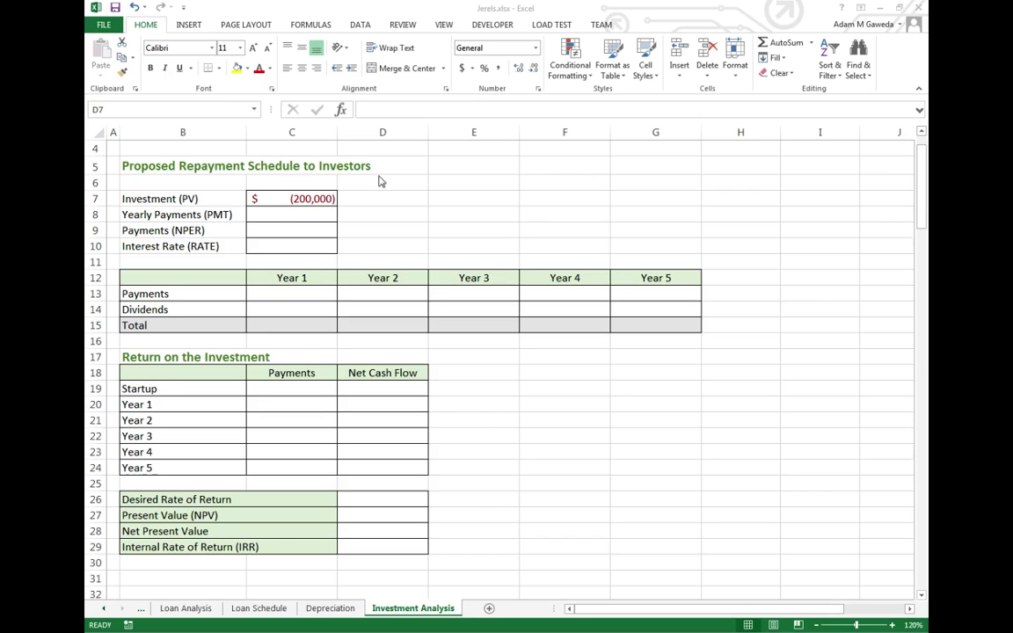
- Enter 45,000 as the yearly payment in C8 and 5 payments in C9, then begin =RATE( in C10
left_click(287, 215)
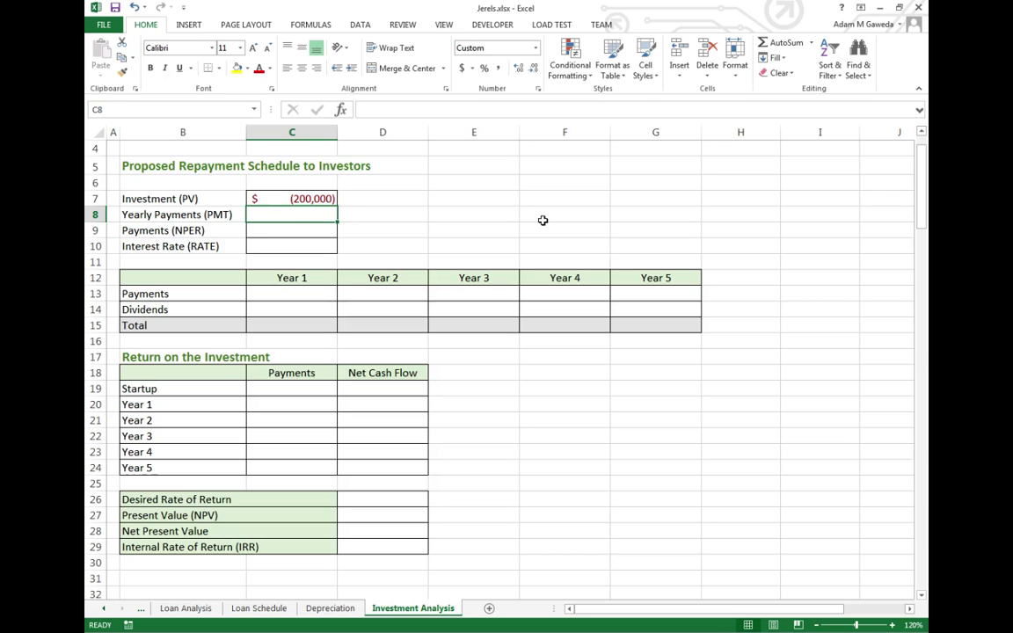
type("45000")
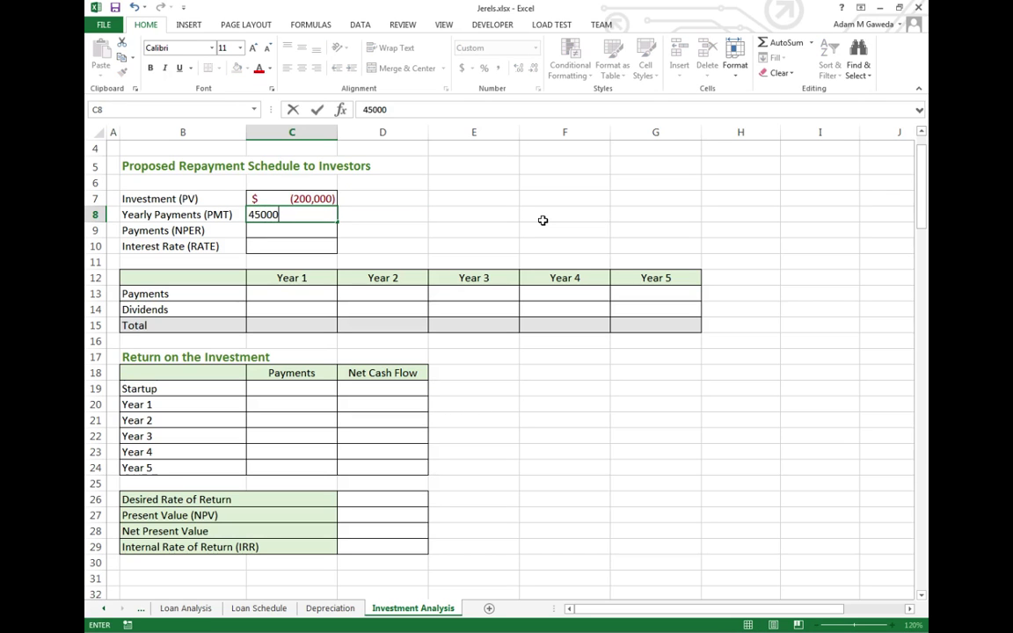
key("Return")
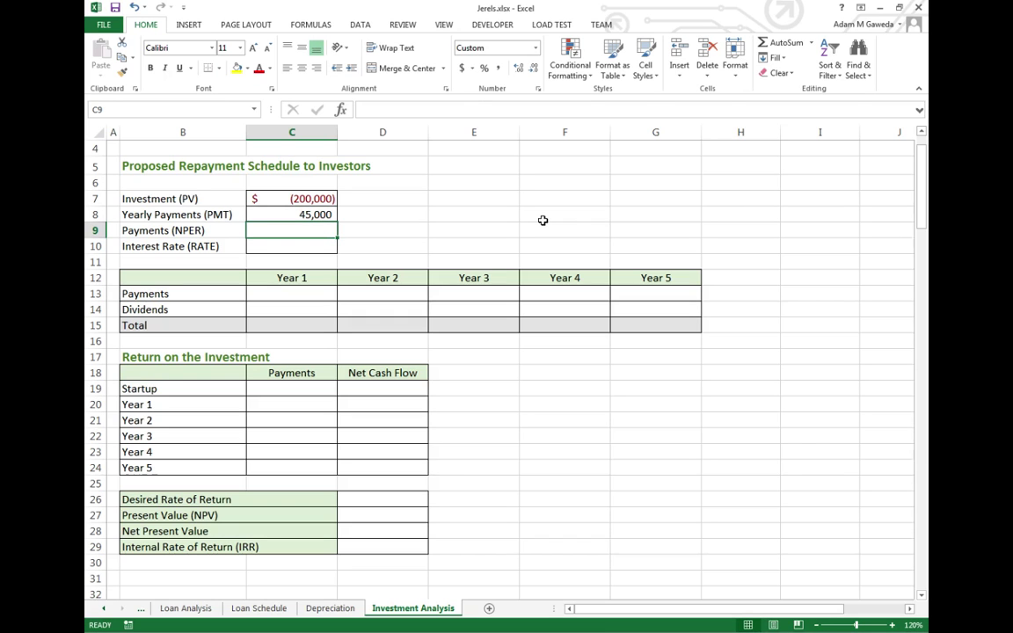
type("5")
key("Return")
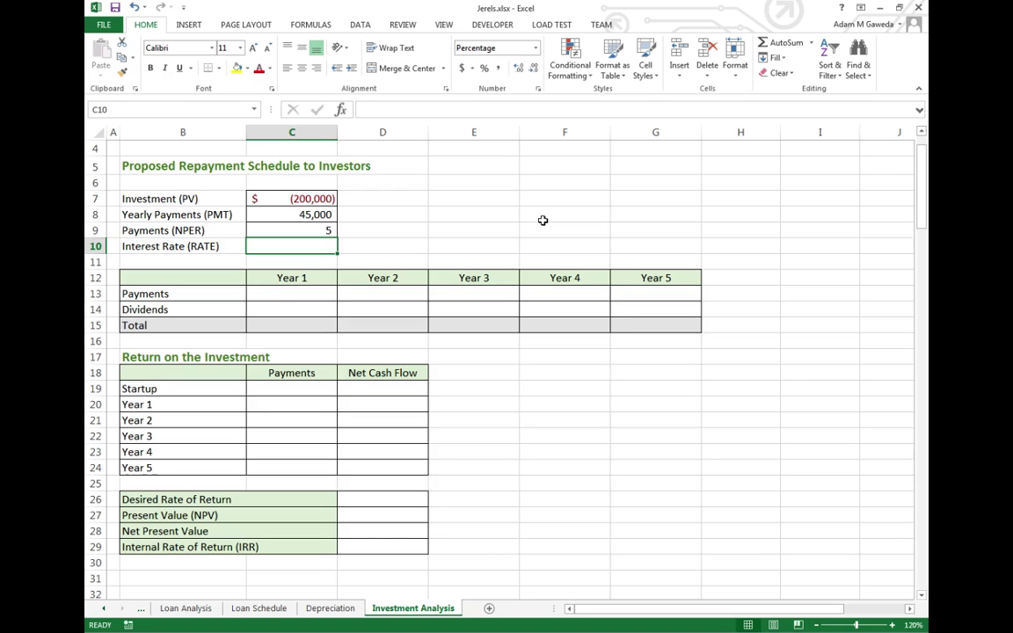
type("=RATE(")
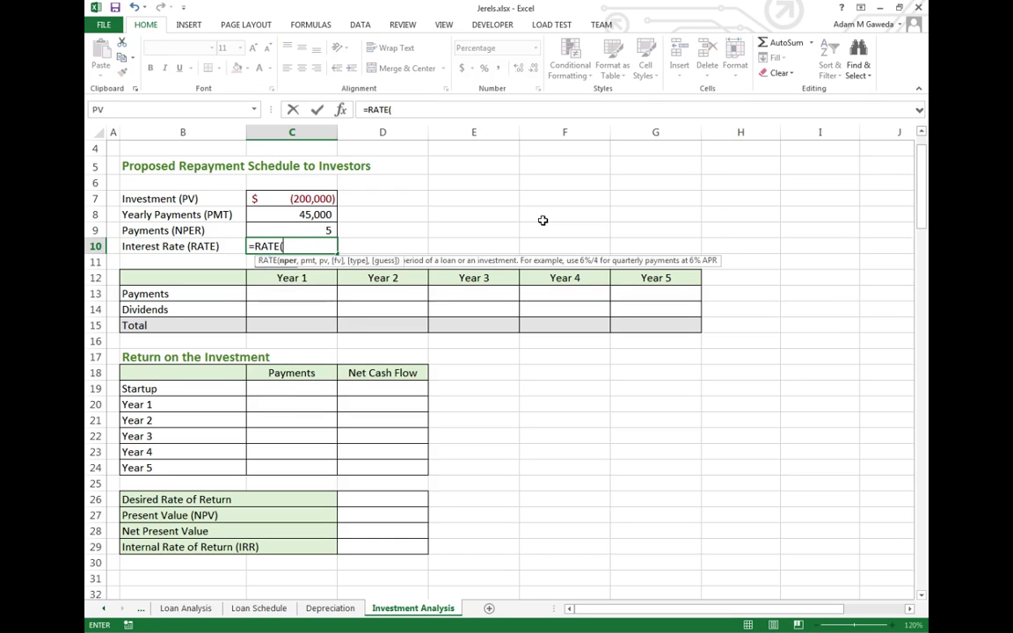
- Complete =RATE(C9,C8,C7) in C10, giving a 4.06% interest rate
left_click(292, 230)
type(",")
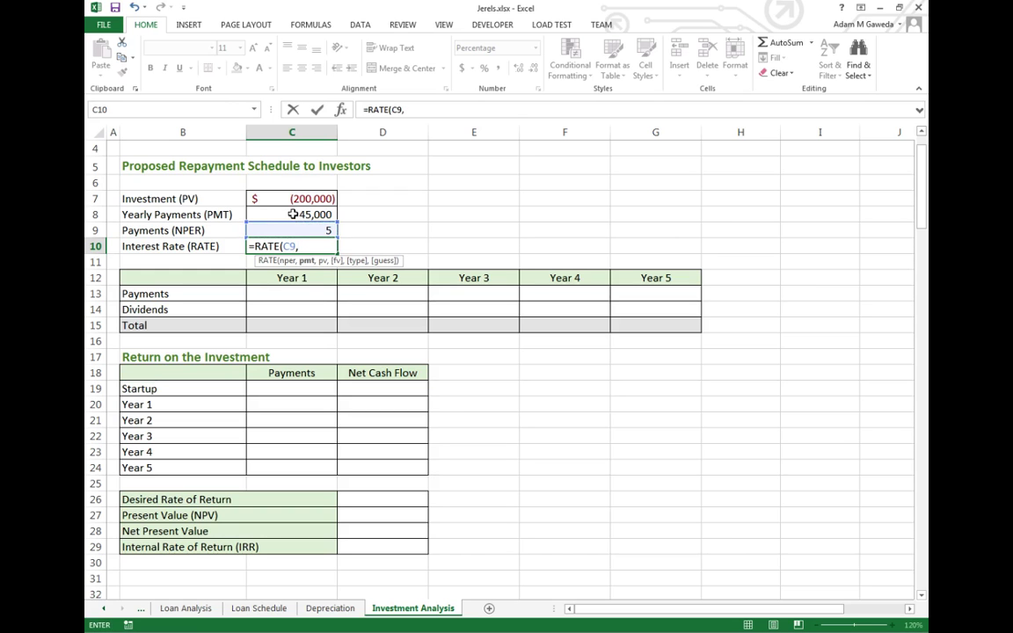
left_click(290, 216)
type(",")
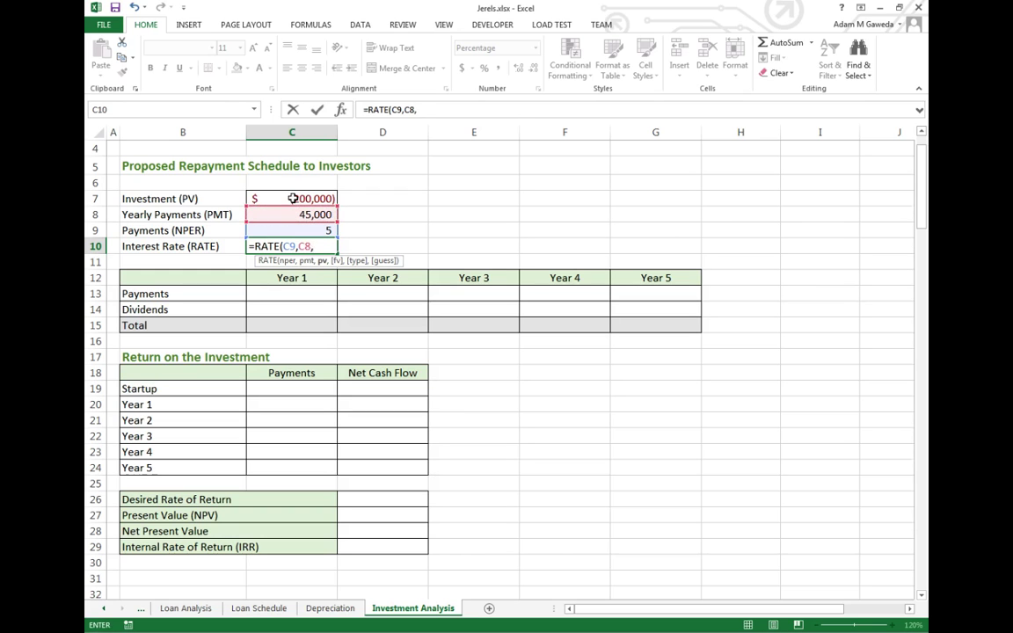
left_click(293, 199)
key("Return")
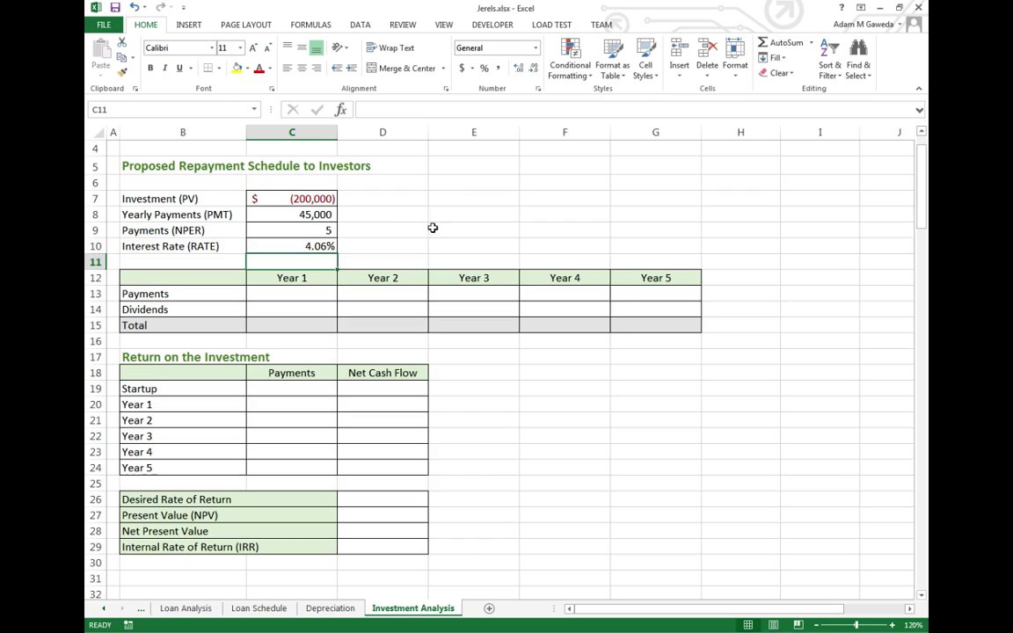
- Enter 'Return on Investment' in D10 and give it the Explanatory Text cell style
left_click(380, 248)
type("Return")
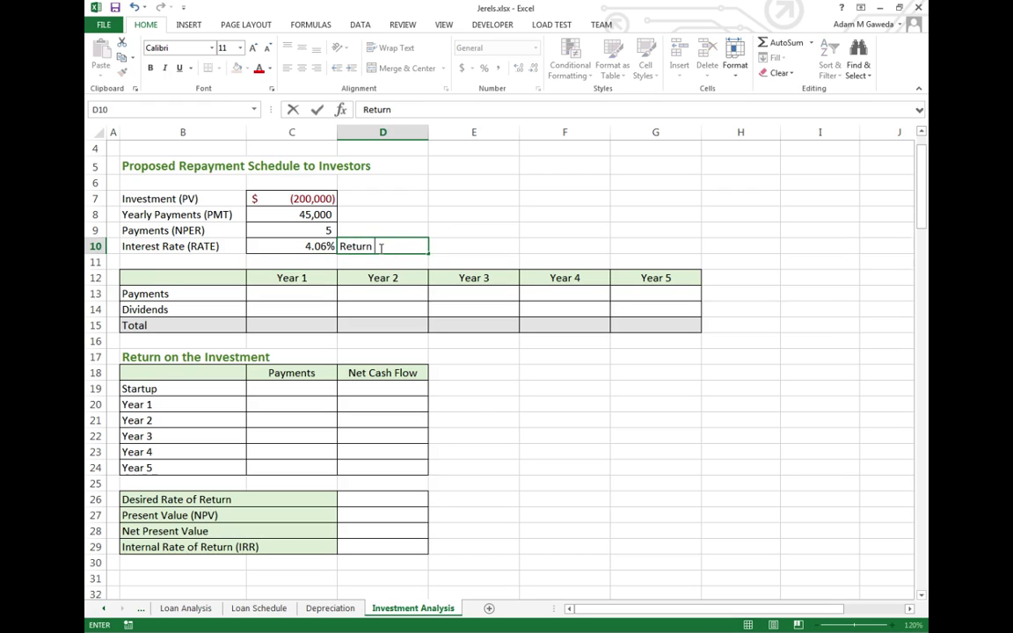
type(" on Investment")
key("ctrl+Return")
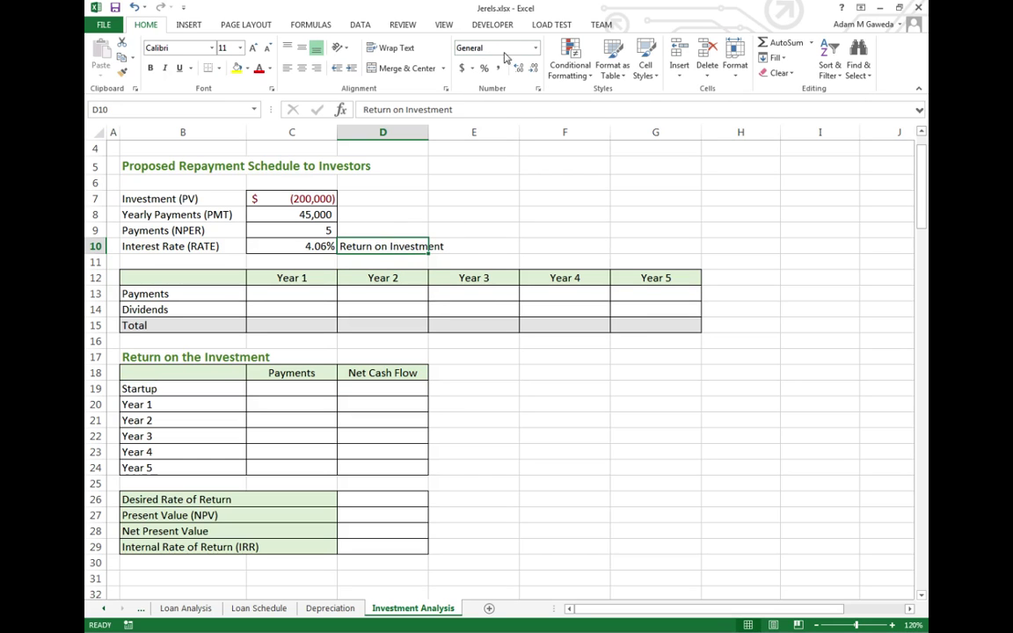
left_click(651, 77)
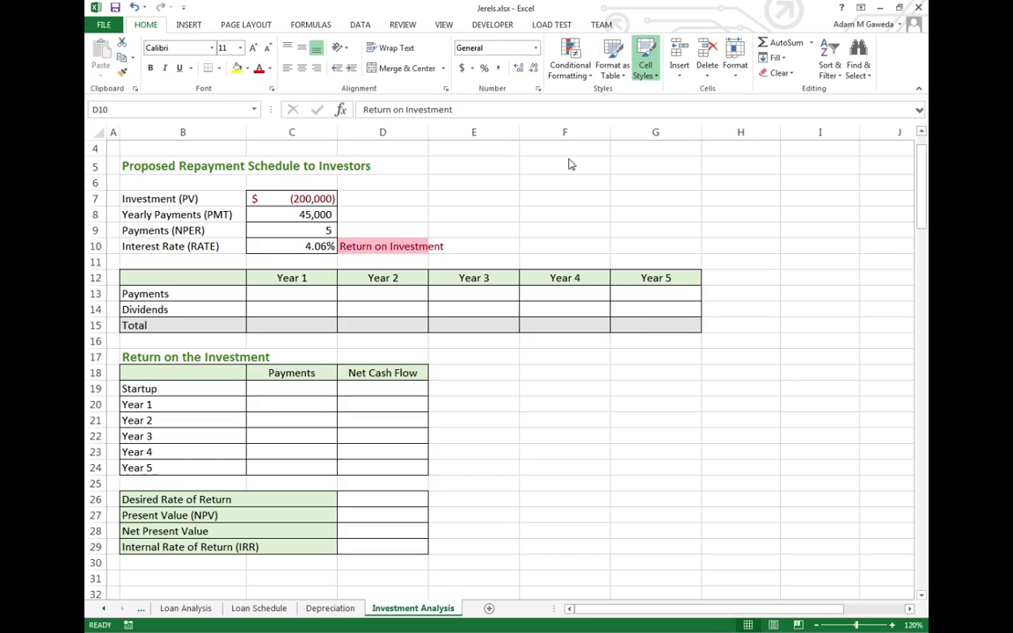
left_click(673, 183)
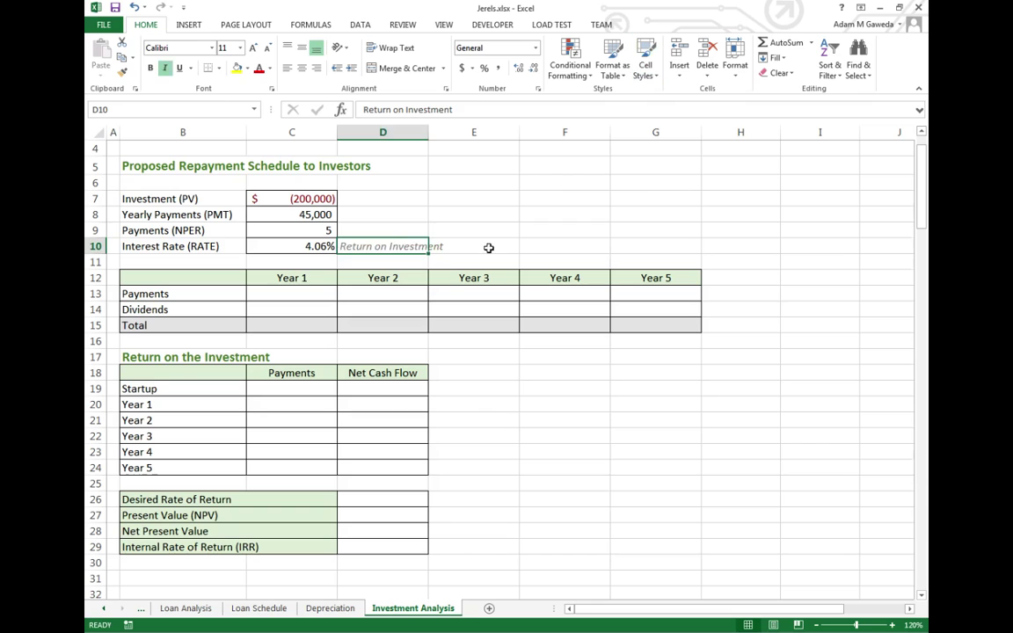
left_click(644, 206)
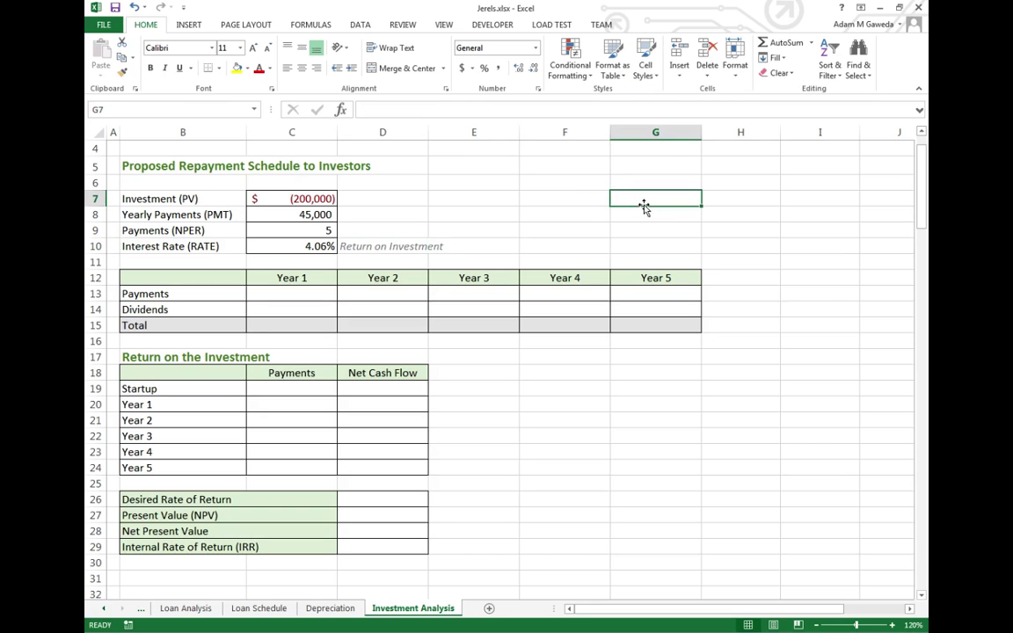
- Move the Return on Investment label from D10 to E10
left_click(367, 246)
left_click_drag(384, 240, 519, 242)
left_click(588, 230)
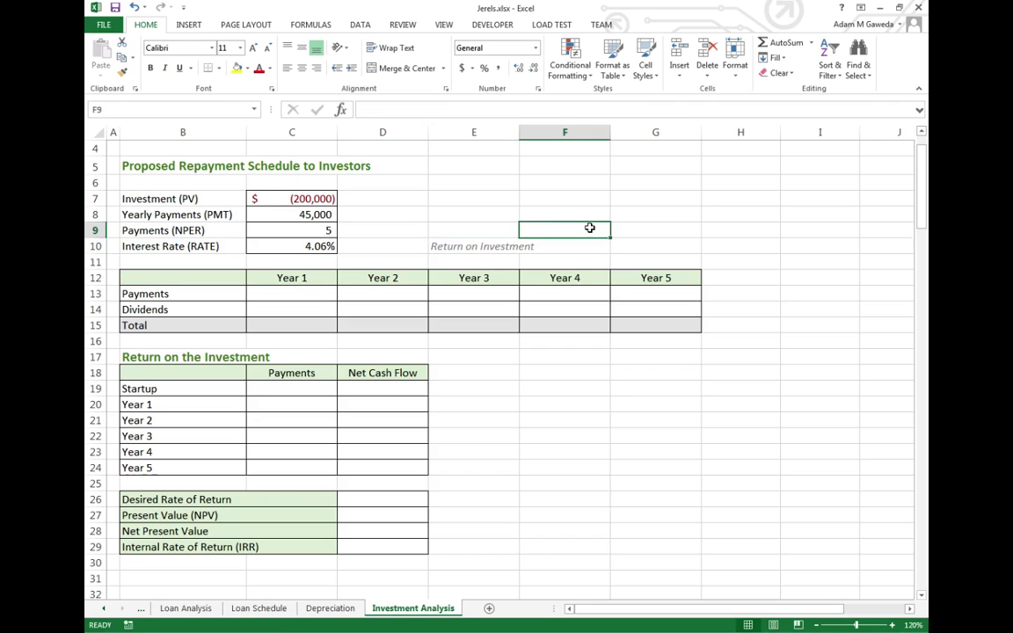
left_click(275, 247)
left_click(276, 215)
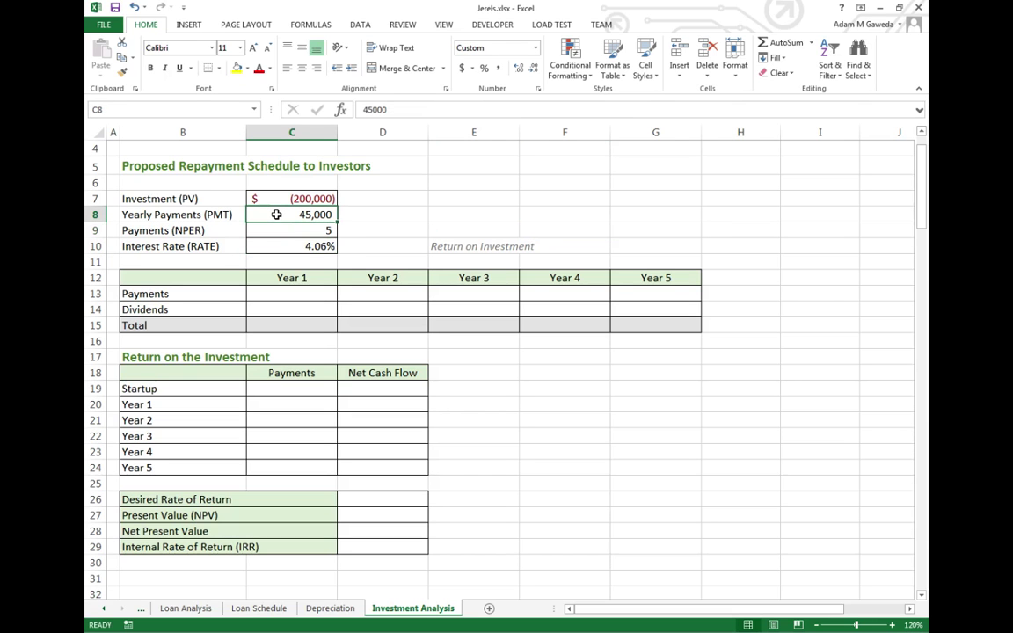
type("10")
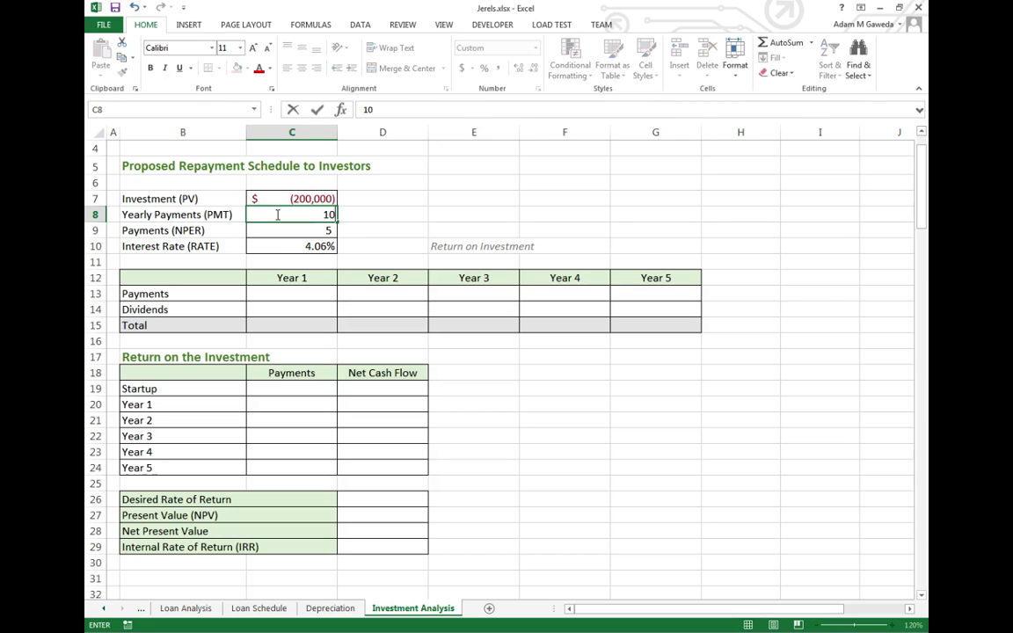
type("5,0000")
key("Return")
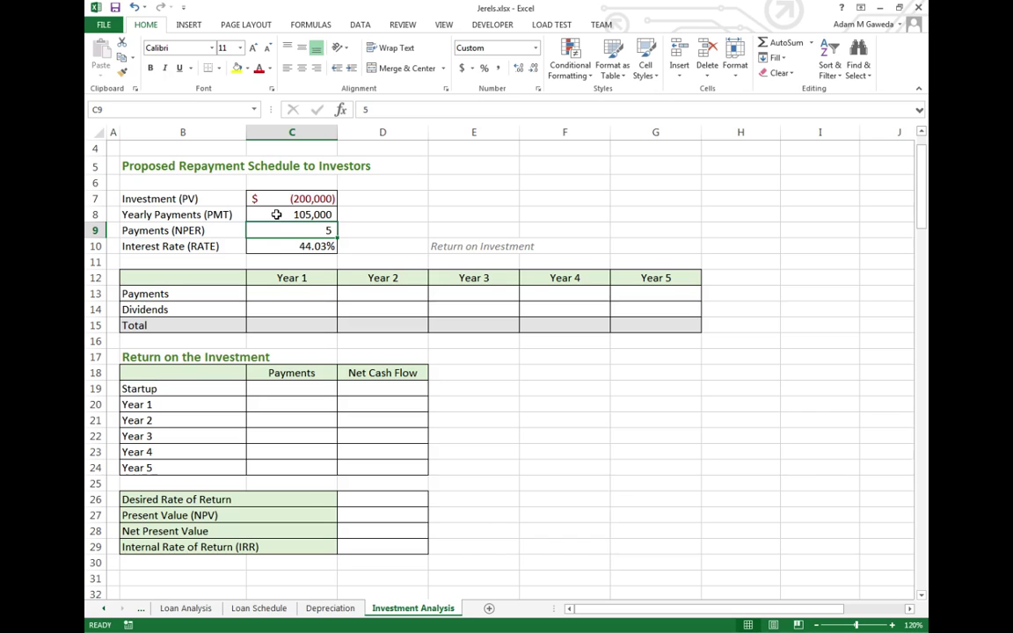
key("ctrl+z")
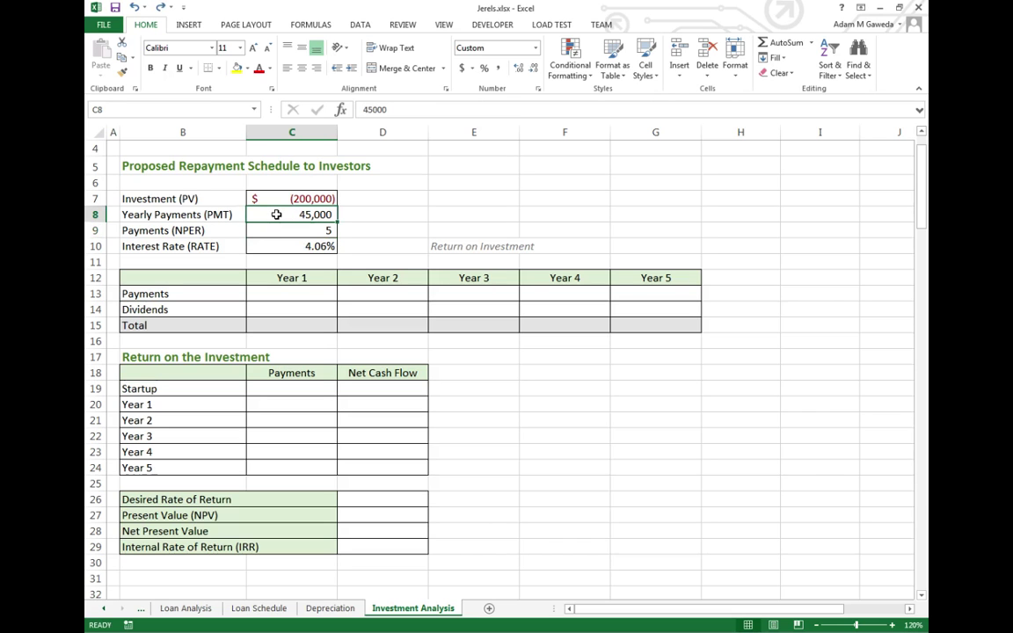
- Enter the absolute reference =$C$8 in the Year 1 Payments cell C13
left_click(280, 296)
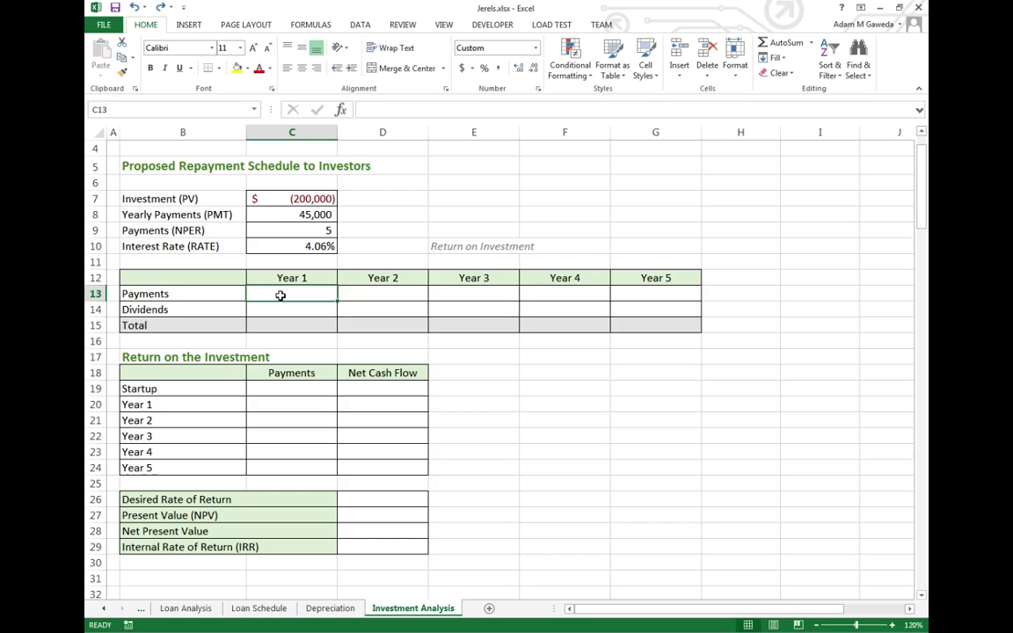
type("=")
left_click(287, 214)
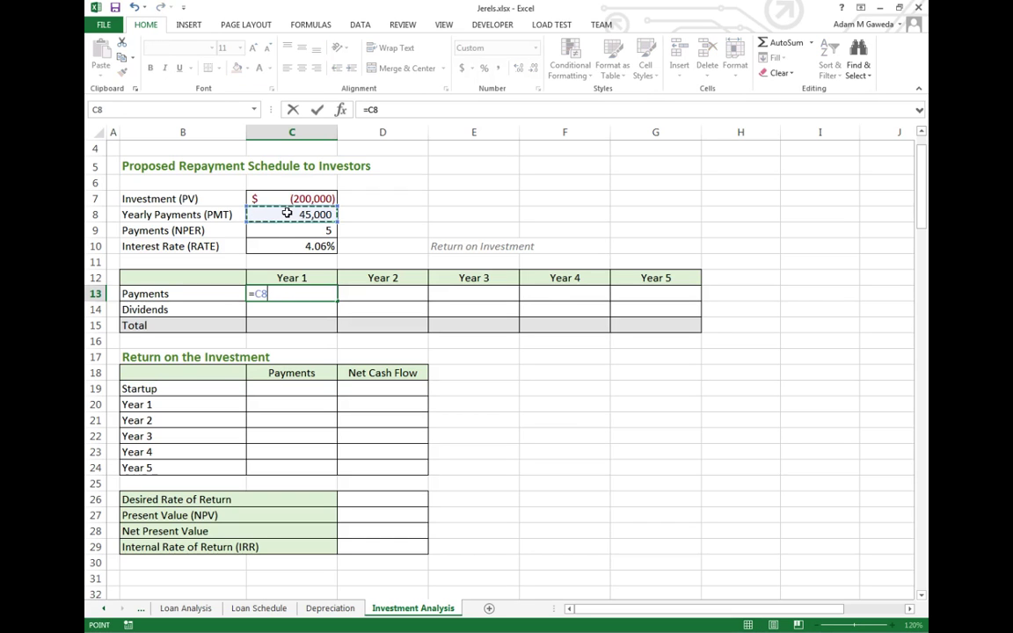
key("F5")
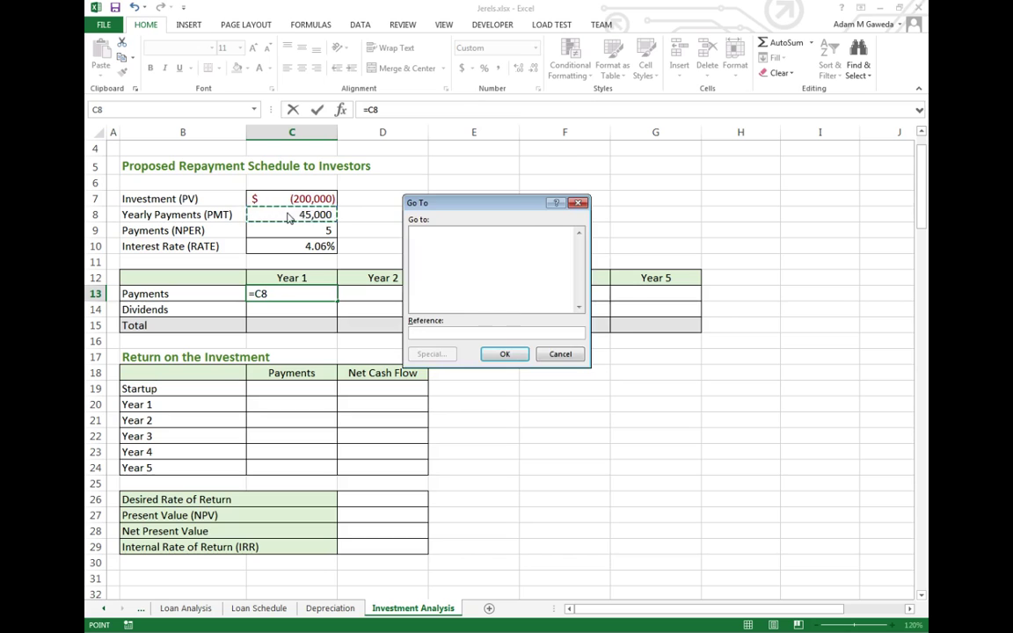
key("Escape")
key("F4")
key("Return")
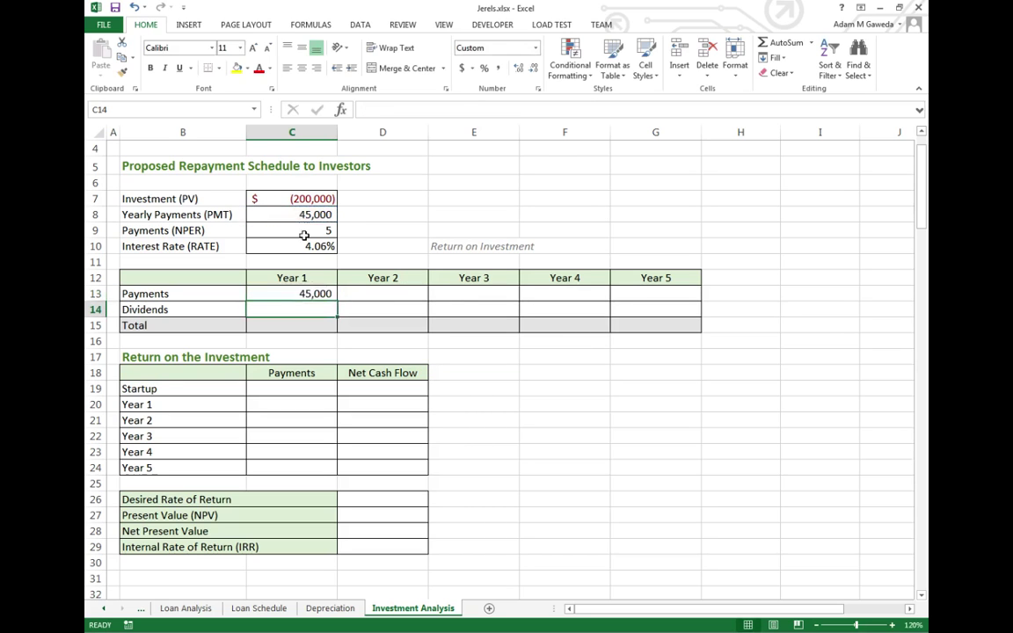
- Fill the payment formula from C13 across to G13 for Years 2–5
left_click(315, 293)
left_click_drag(337, 302, 669, 296)
left_click(296, 312)
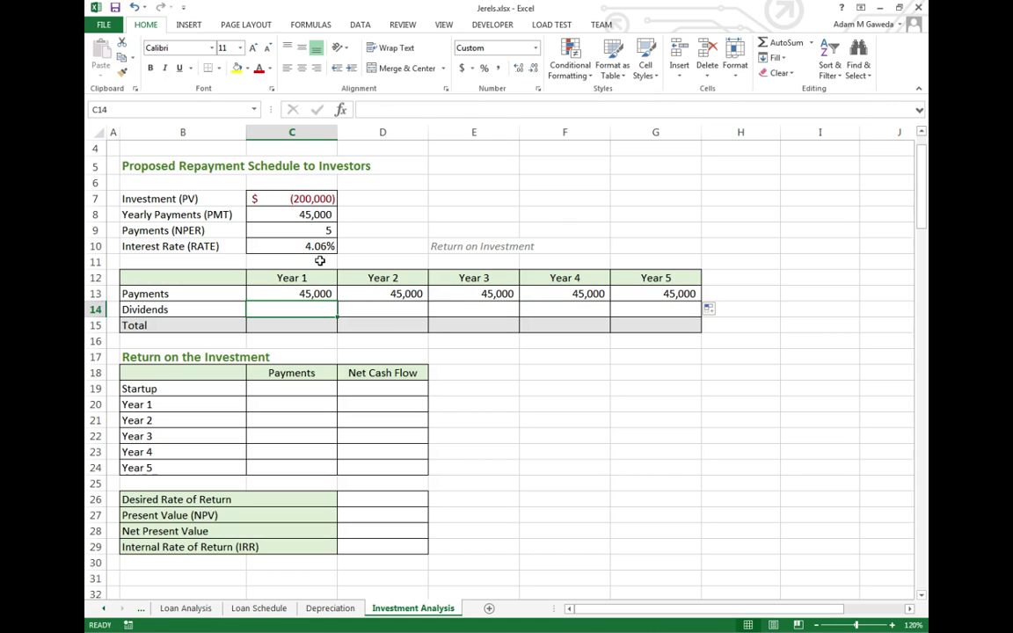
- Enter dividends 0, 5000, 10000, 15000 and 25000 into C14:G14
type("0")
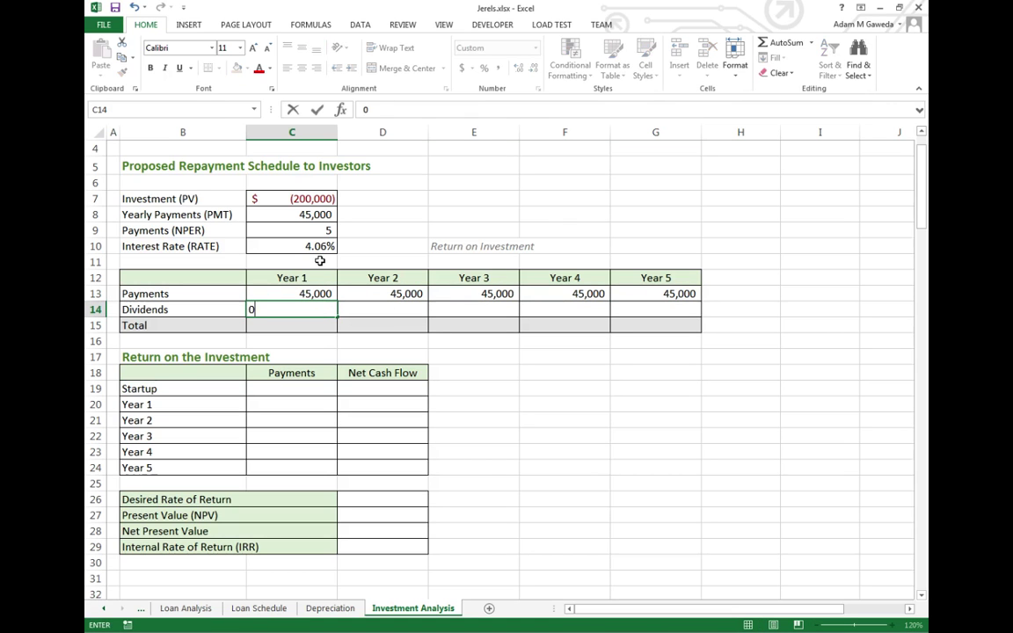
key("Return")
key("Up")
key("Right")
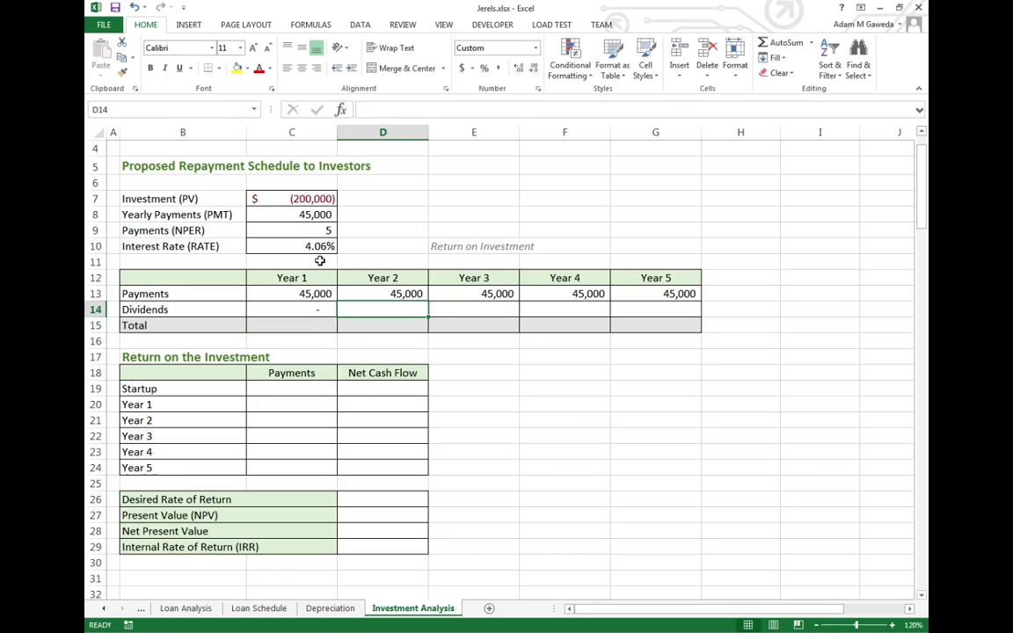
type("5000")
key("Tab")
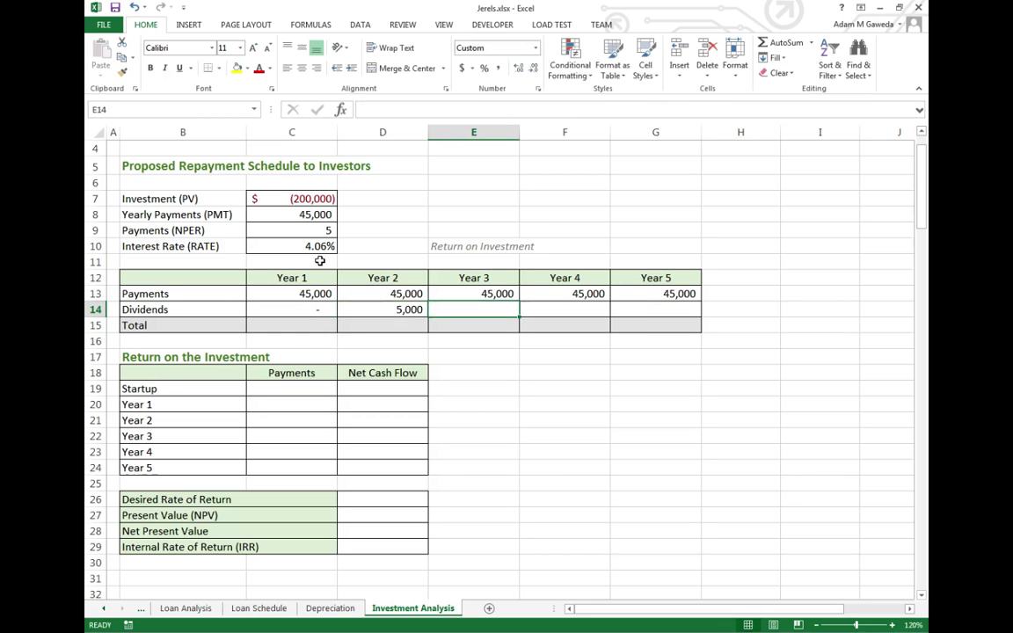
type("10000")
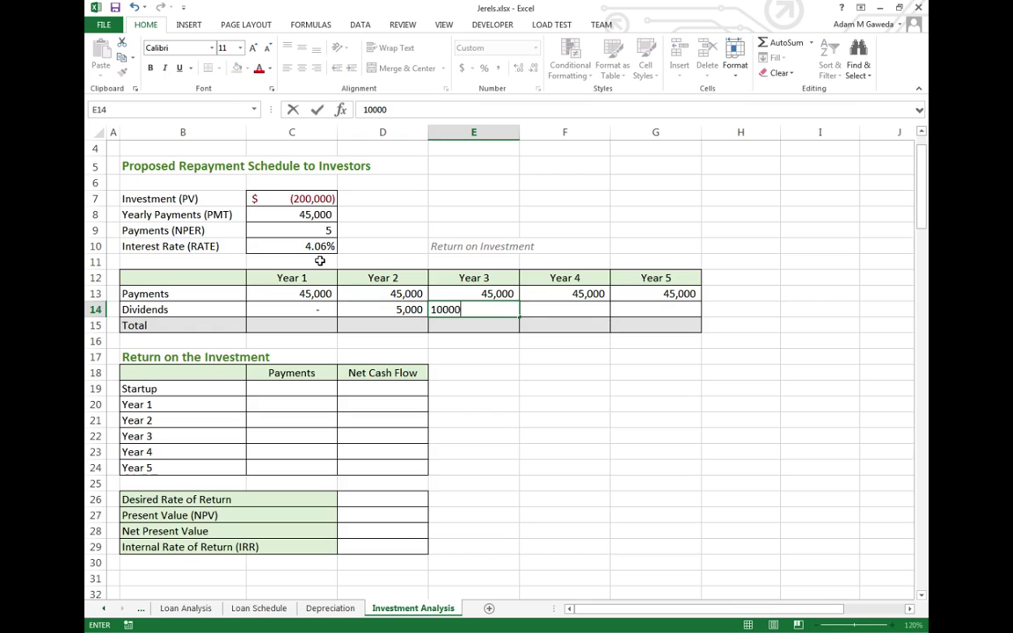
key("Tab")
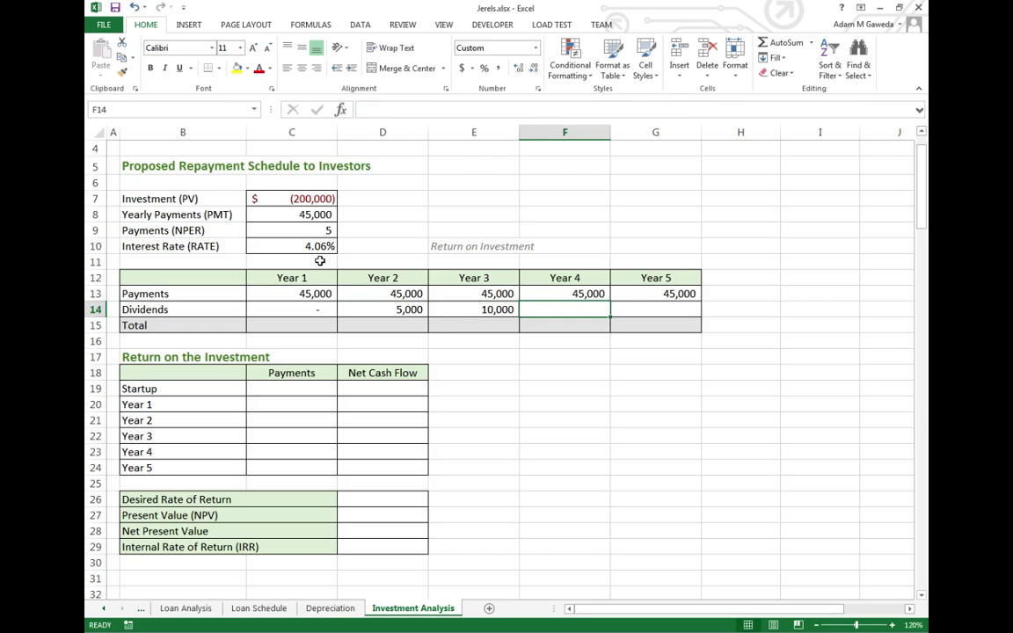
type("15000")
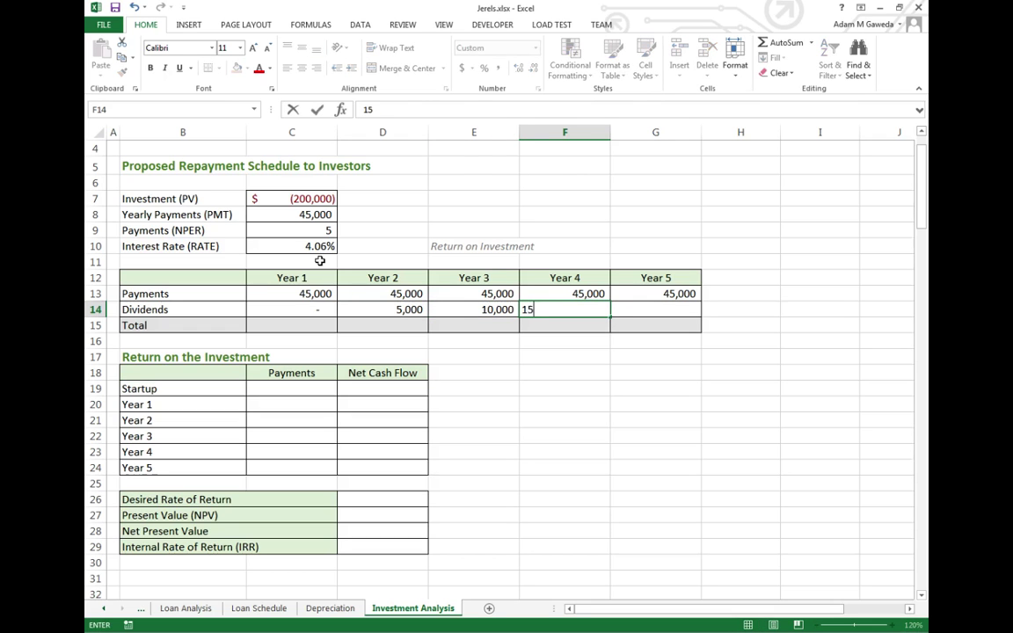
key("Tab")
type("25000")
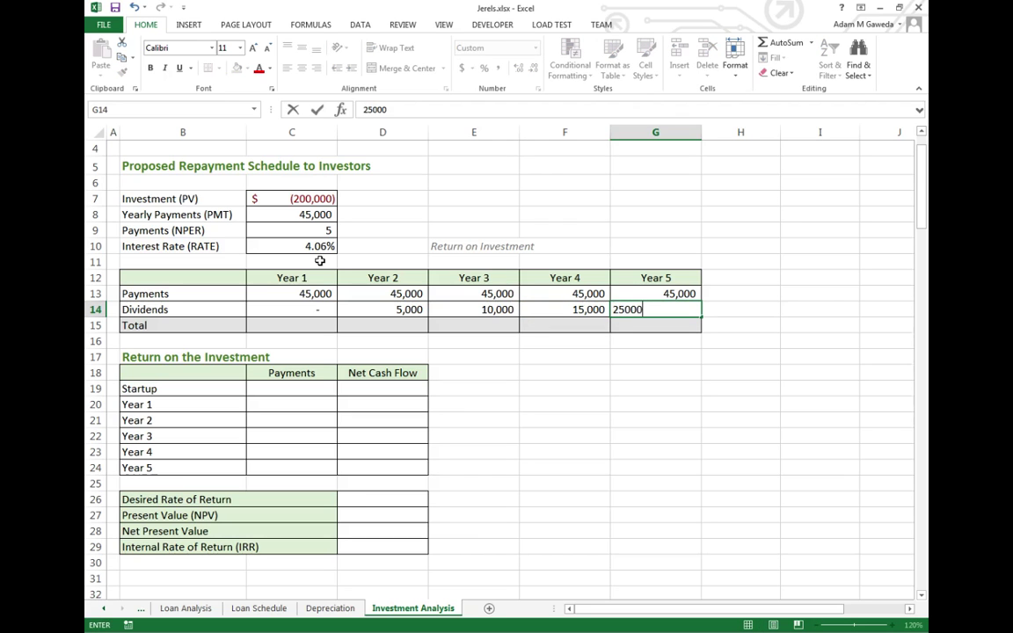
key("Return")
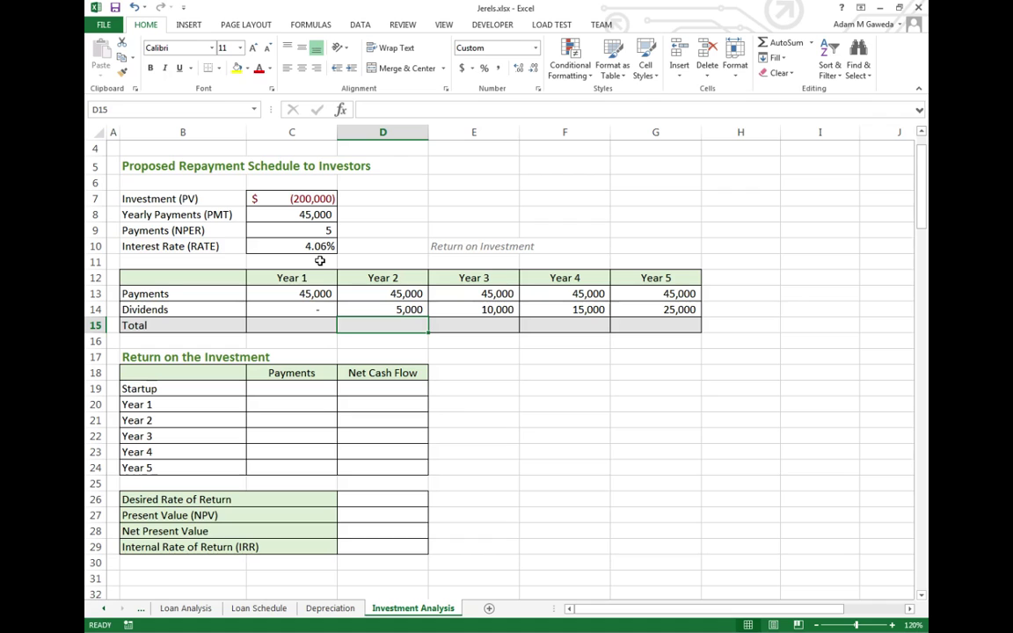
- Enter =C13+C14 in C15 as the Year 1 total
key("Left")
type("=")
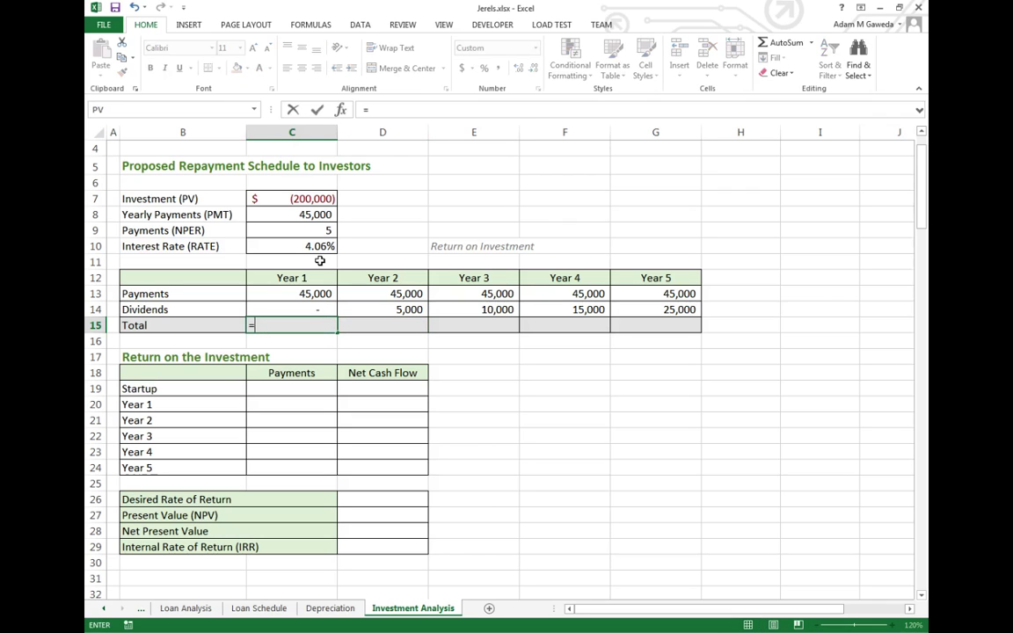
key("Up")
key("Up")
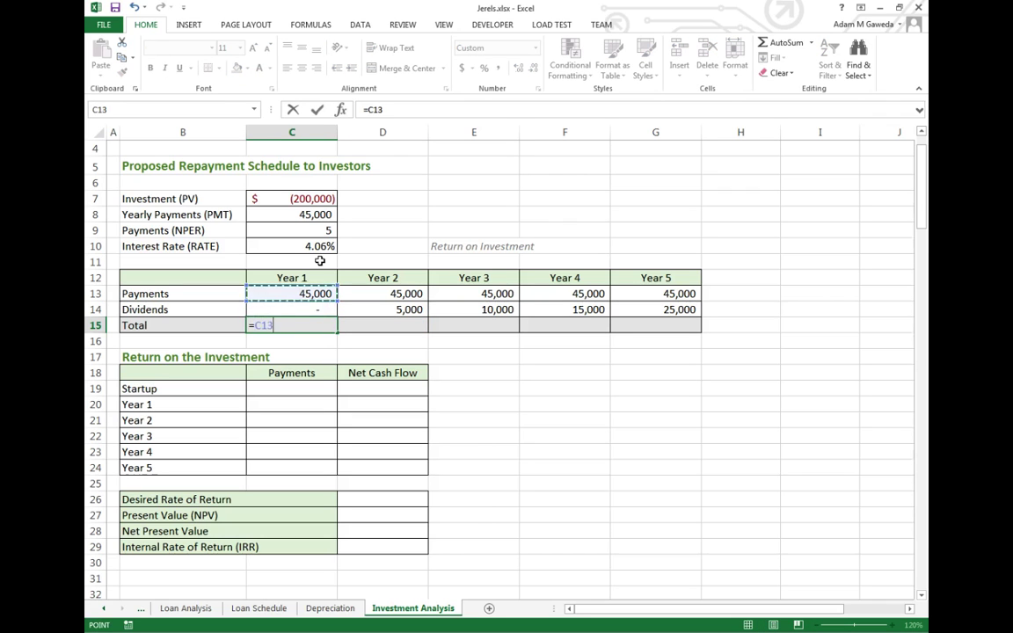
type("+")
key("Up")
key("Return")
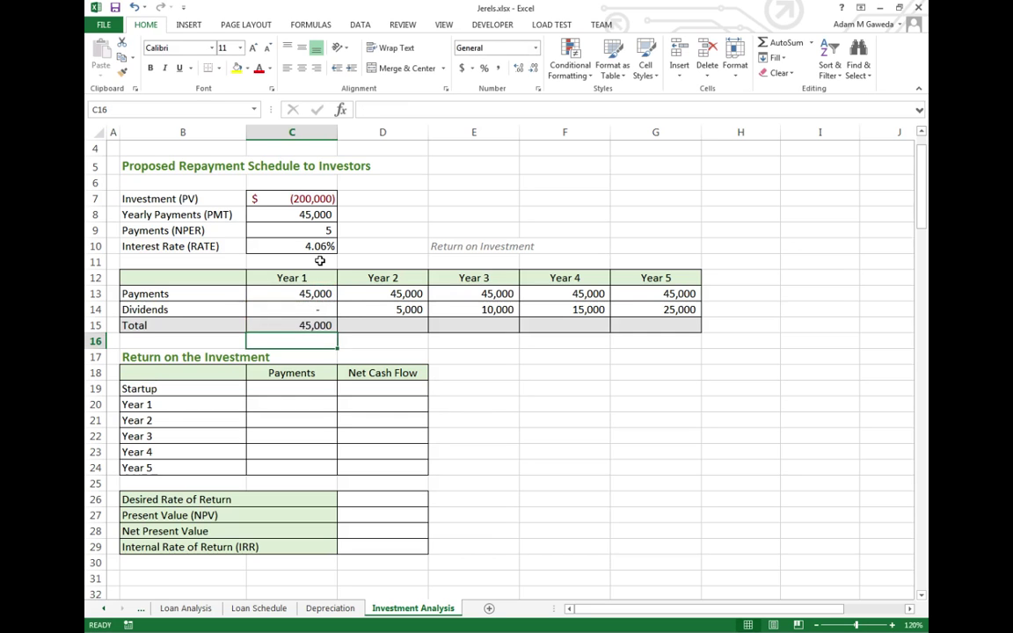
- Fill the total formula from C15 across to G15 for Years 2–5
left_click(316, 327)
left_click_drag(340, 335, 547, 332)
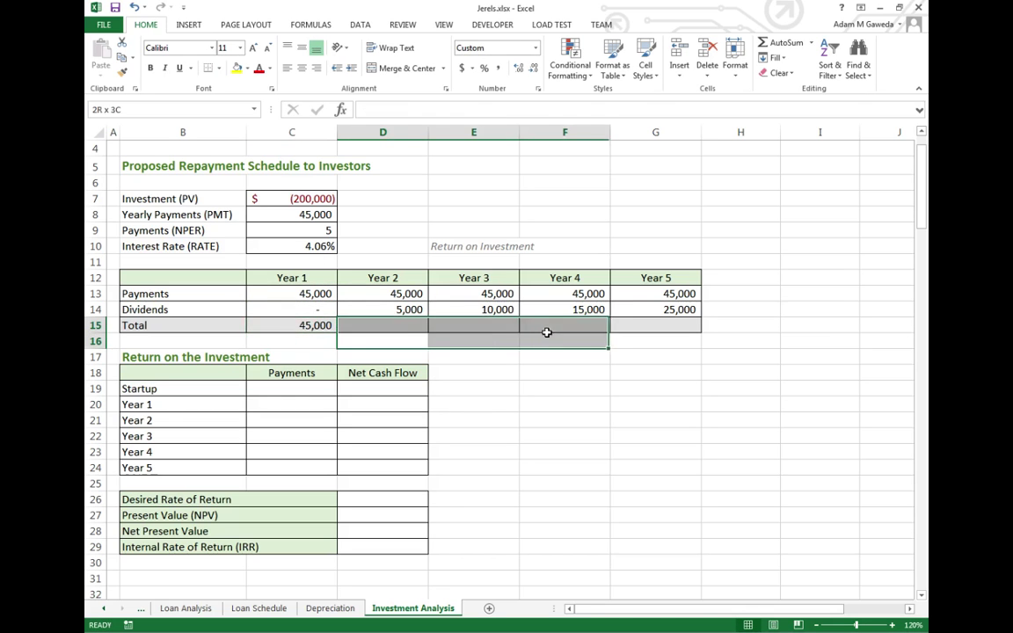
left_click(290, 324)
left_click_drag(335, 332, 694, 332)
left_click(721, 323)
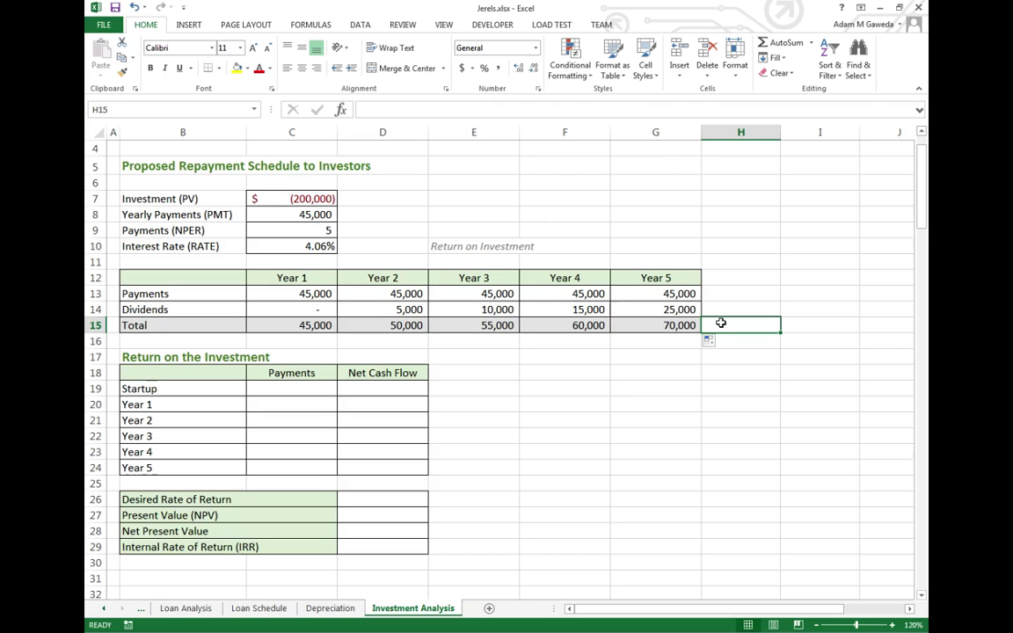
- Enter =C7 in C19 so Startup Payments shows the (200,000) investment
left_click(288, 388)
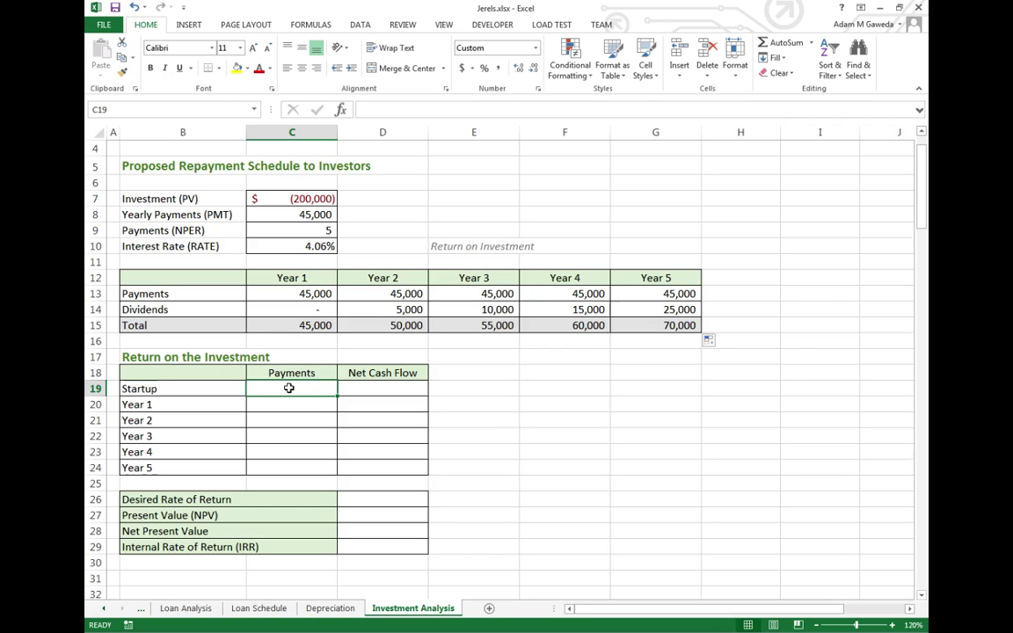
type("=")
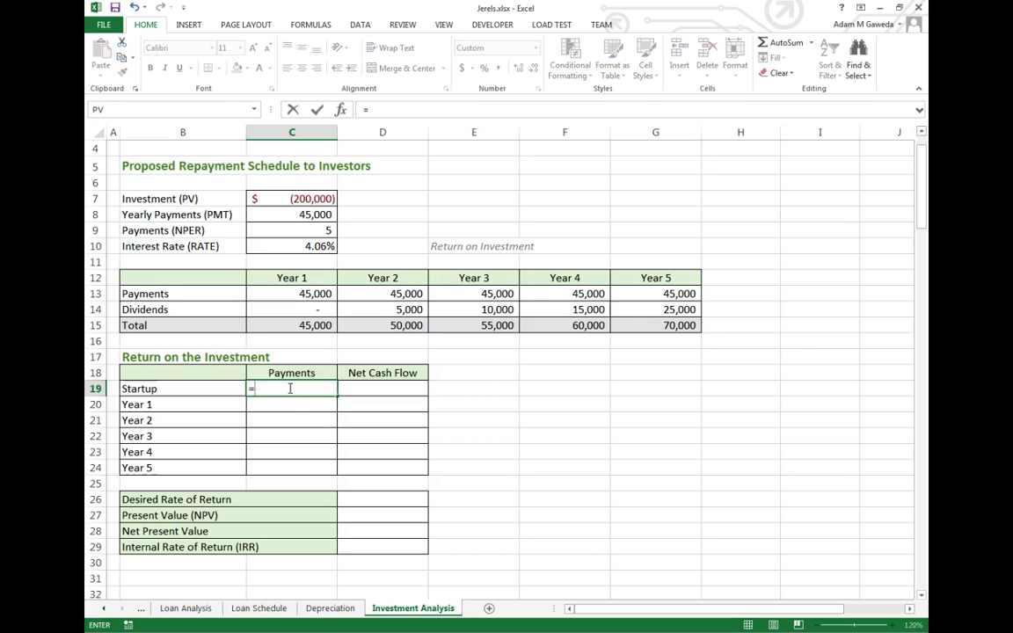
left_click(291, 198)
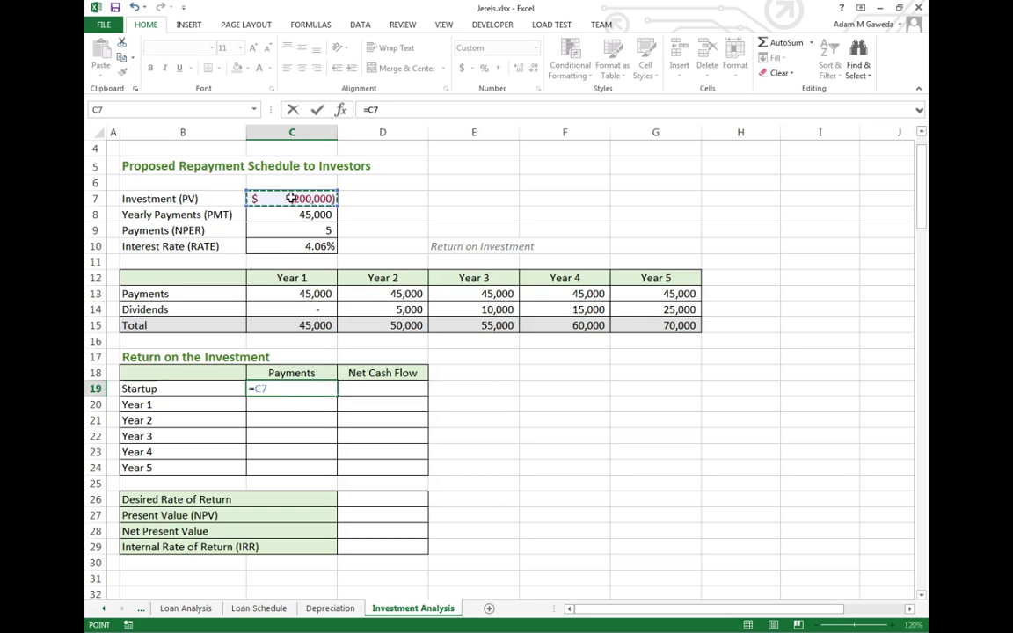
key("ctrl+Return")
key("Return")
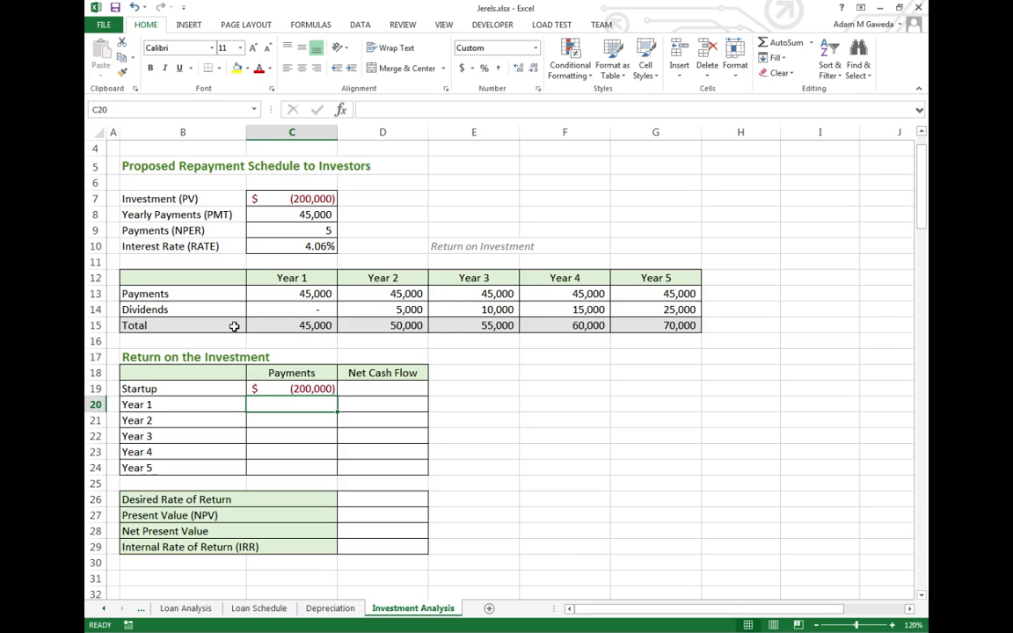
- Link C20:C22 to the Year 1–3 totals with =C15, =D15 and =E15
type("=")
left_click(287, 325)
key("Return")
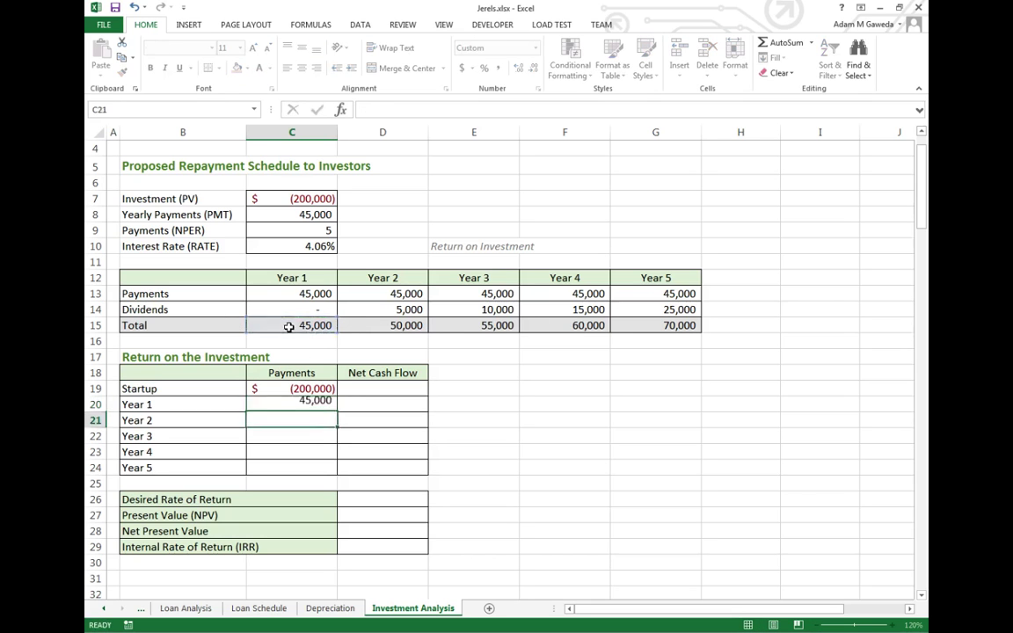
type("=")
left_click(377, 325)
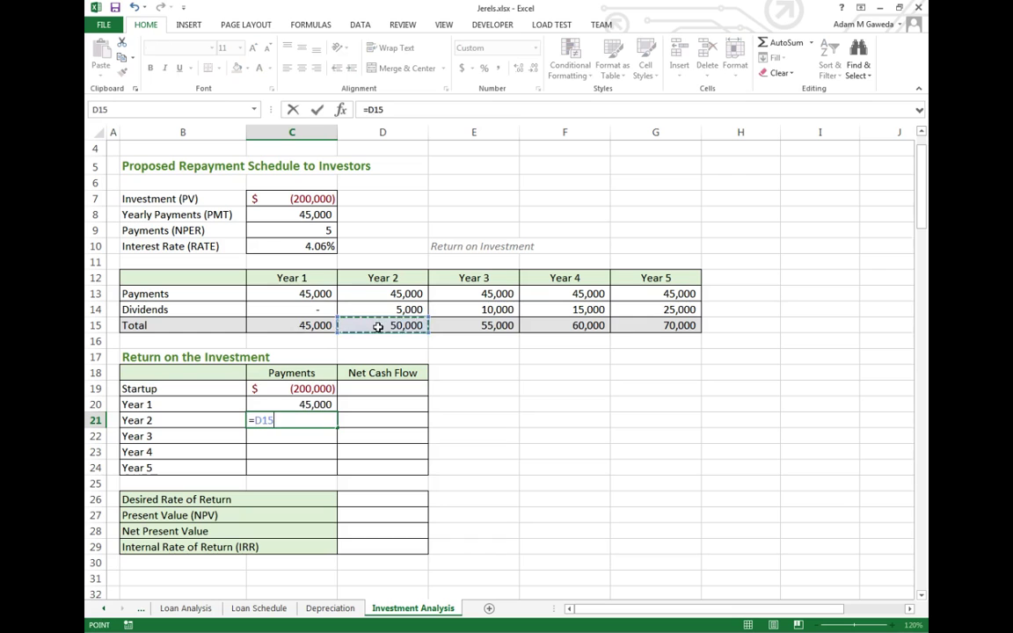
key("Return")
type("=")
left_click(479, 325)
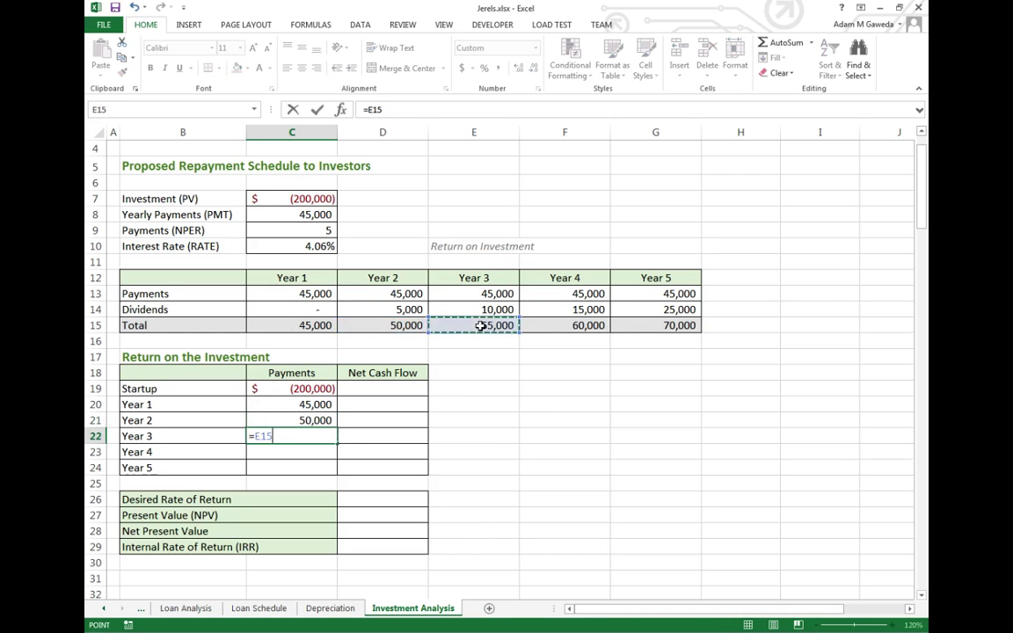
key("Return")
- Link C23 and C24 to the Year 4 and 5 totals with =F15 and =G15
type("=")
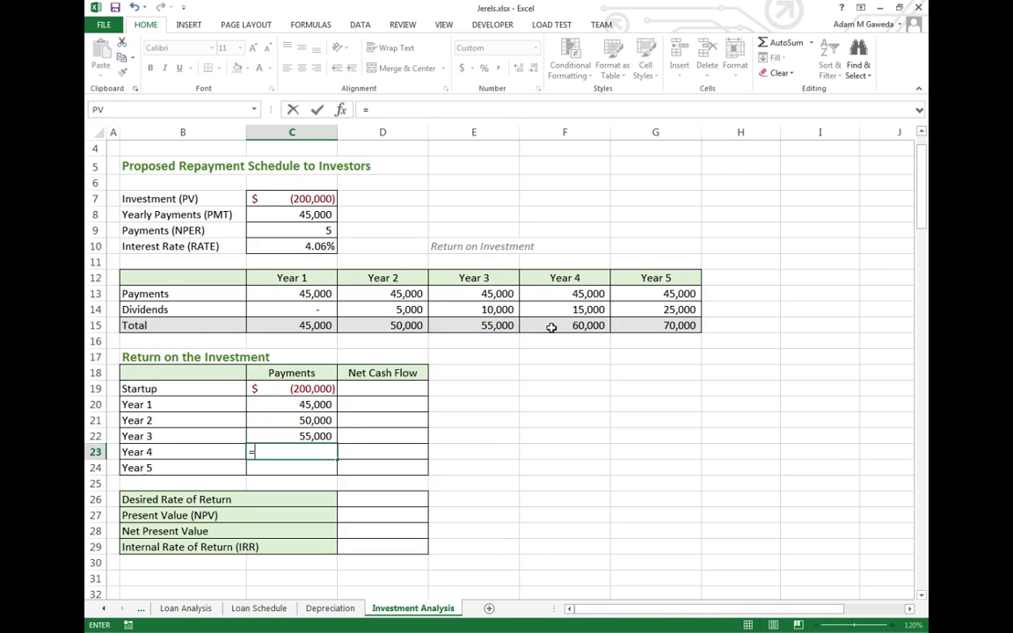
key("Return")
left_click(551, 327)
key("Return")
type("=")
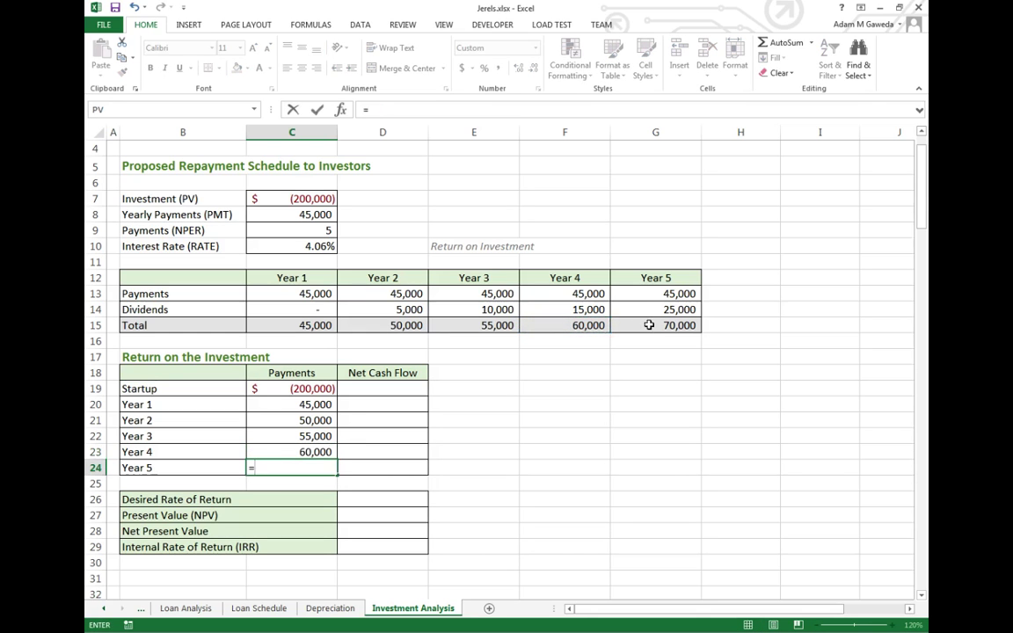
left_click(651, 326)
key("Return")
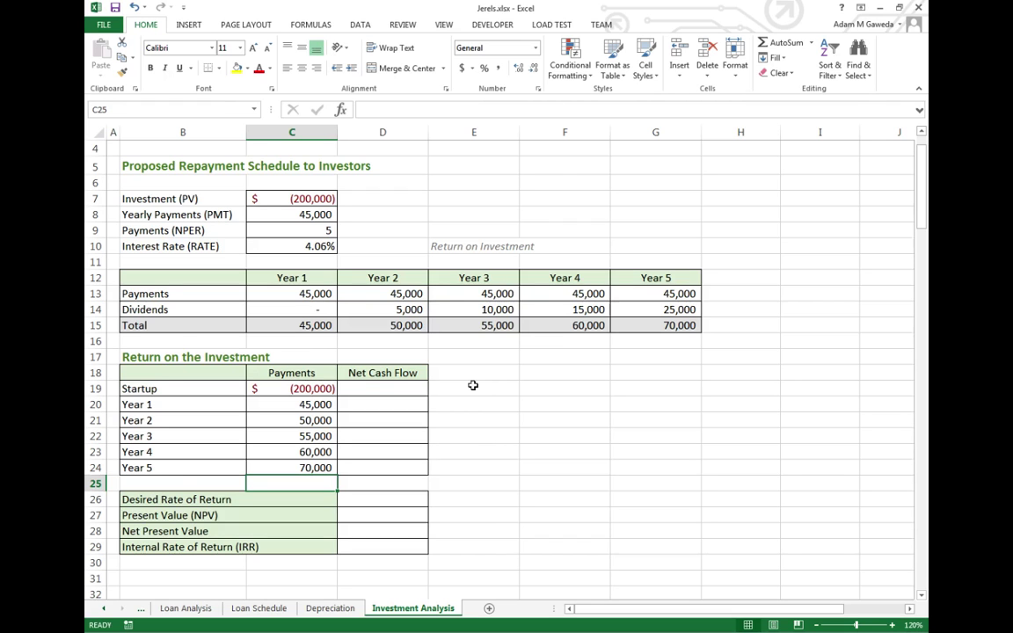
- Enter =C7 in D19 as the Startup net cash flow of (200,000)
left_click(398, 388)
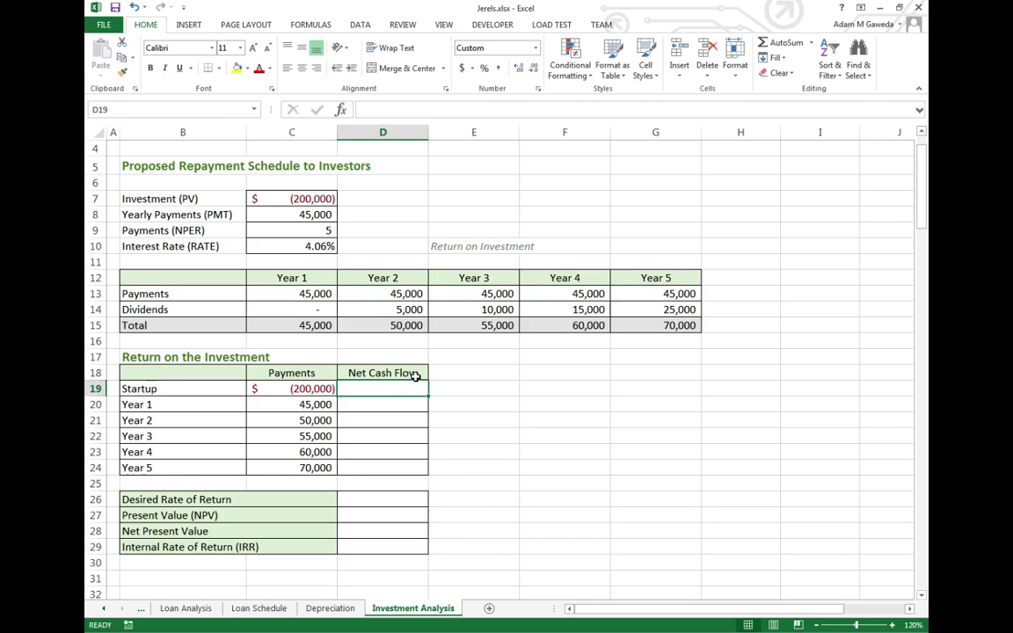
type("=")
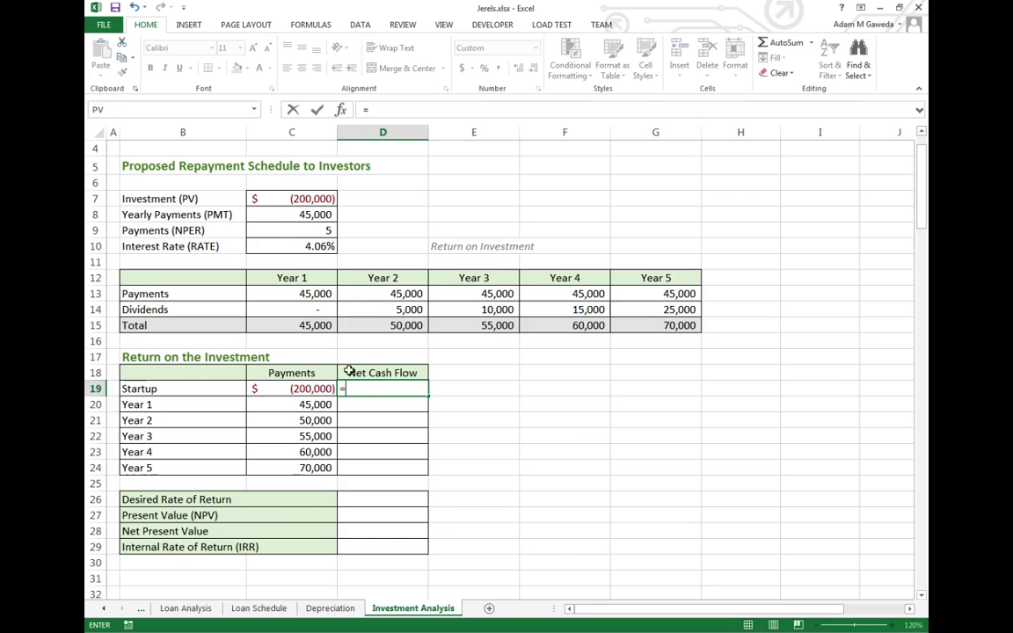
left_click(295, 198)
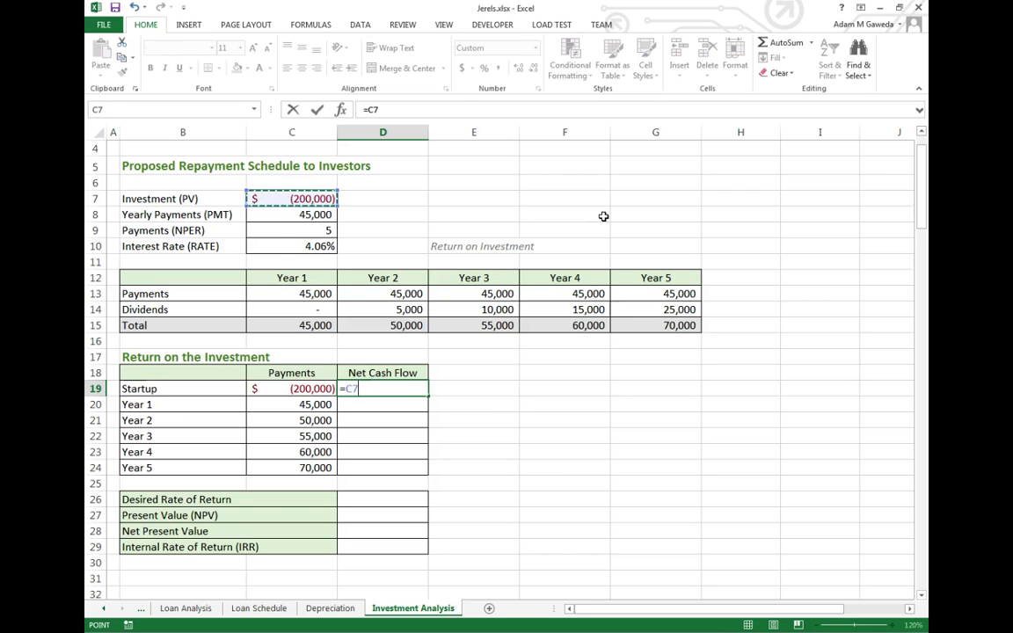
key("Return")
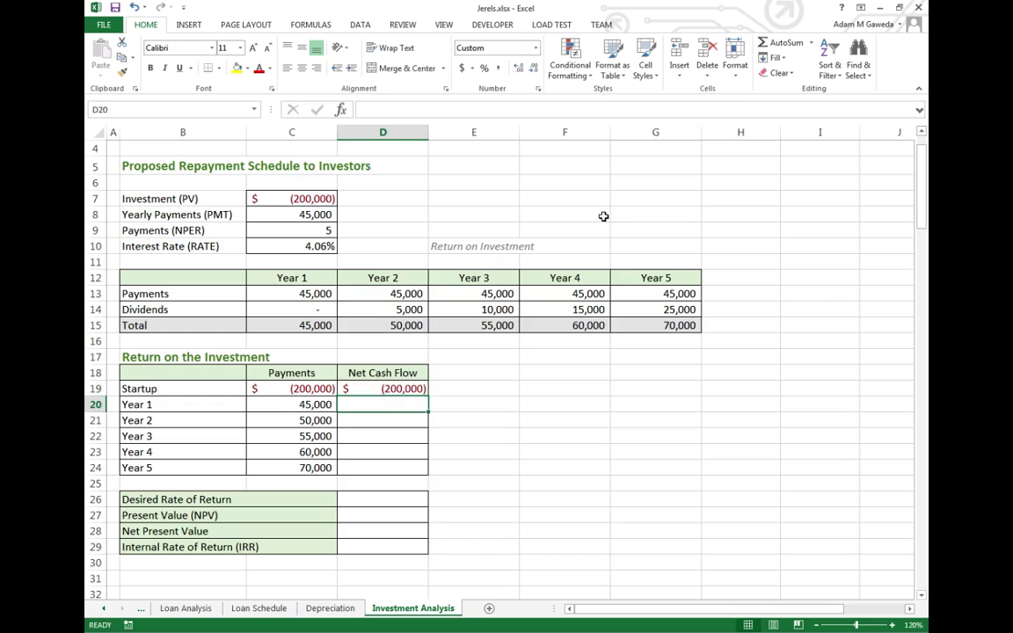
- Enter =D19+C20 in D20 and fill it down to D24 as running totals
type("=")
key("Up")
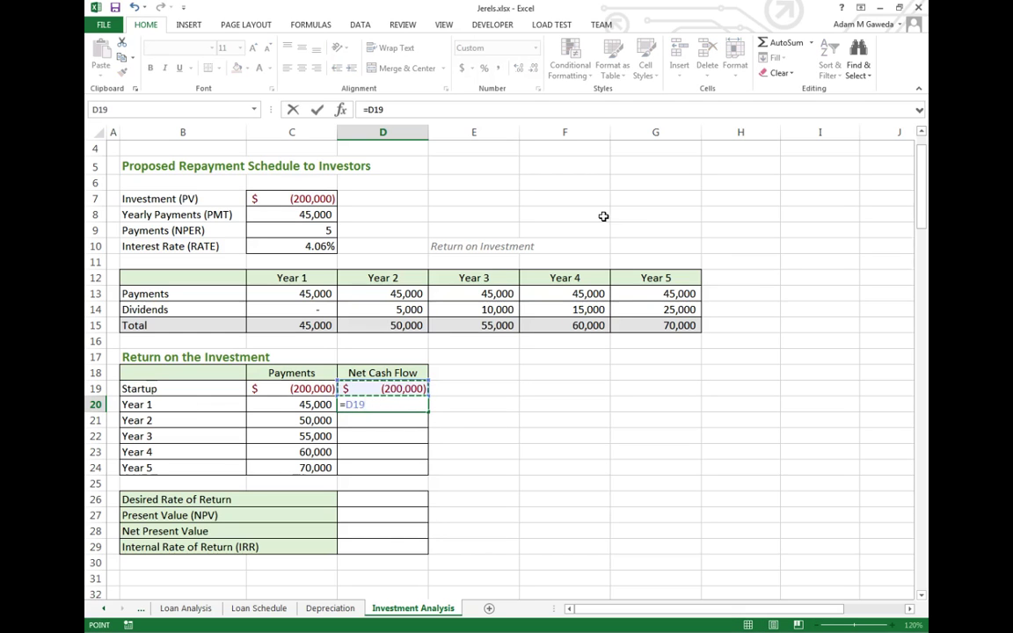
type("+")
key("Left")
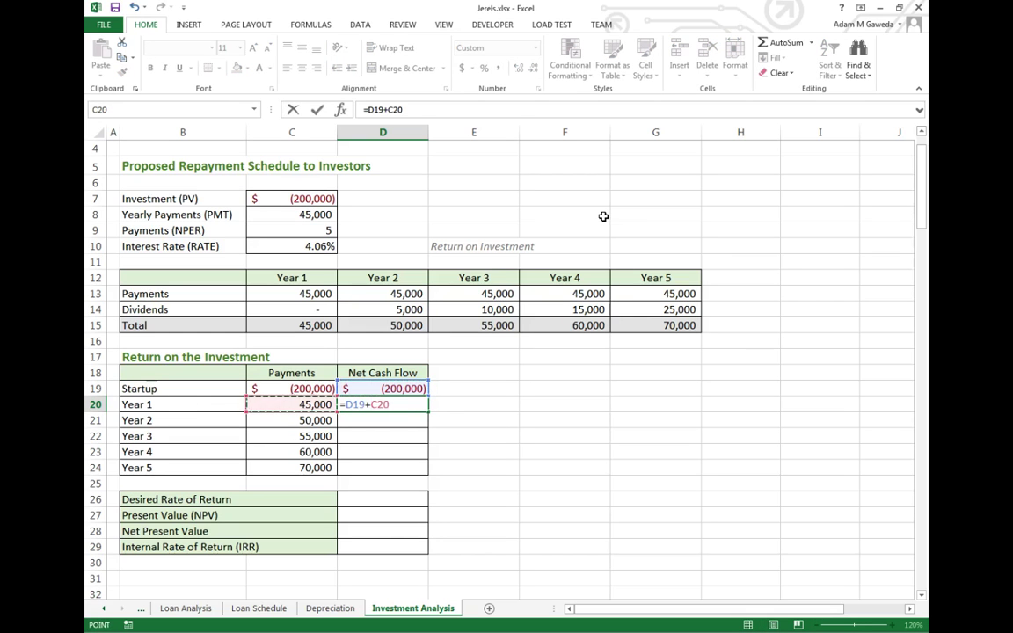
key("Return")
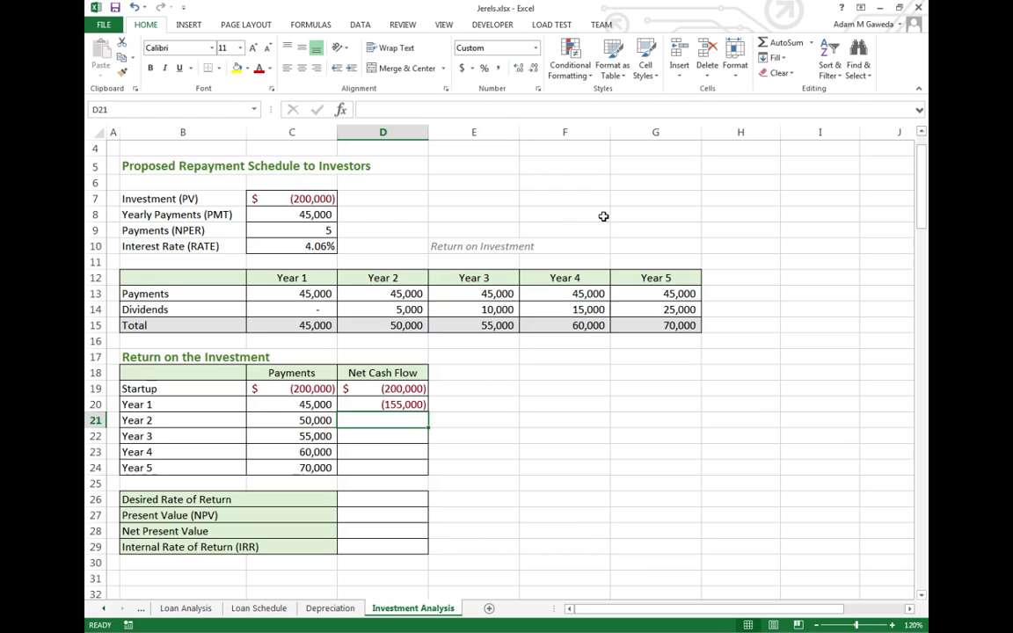
left_click(420, 405)
left_click_drag(430, 414, 429, 475)
left_click(457, 453)
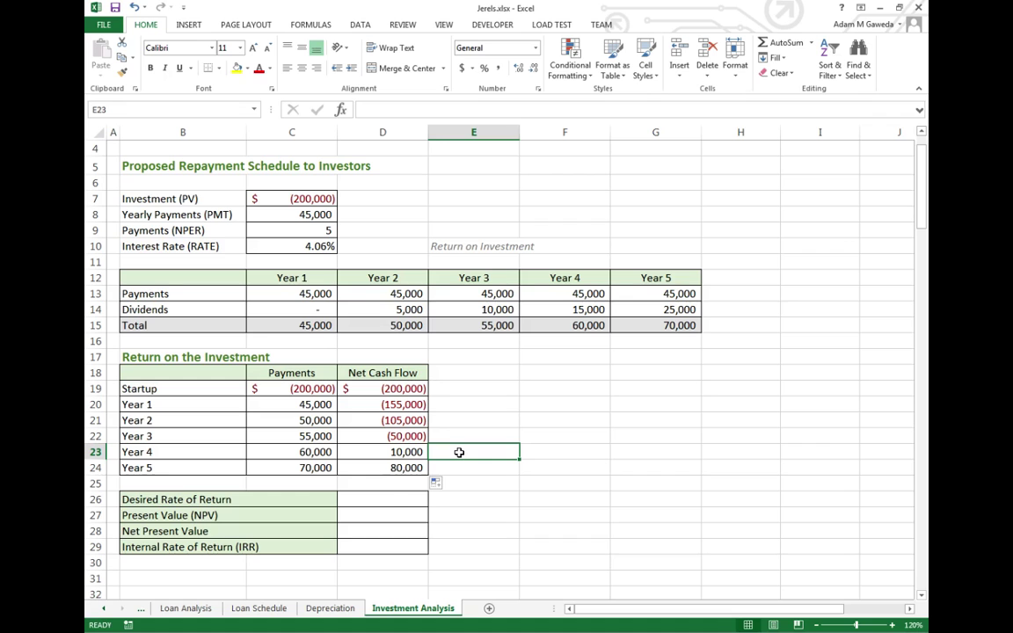
- Set the Desired Rate of Return in D26 to 10% and start =NPV in D27
left_click(396, 497)
type("10%")
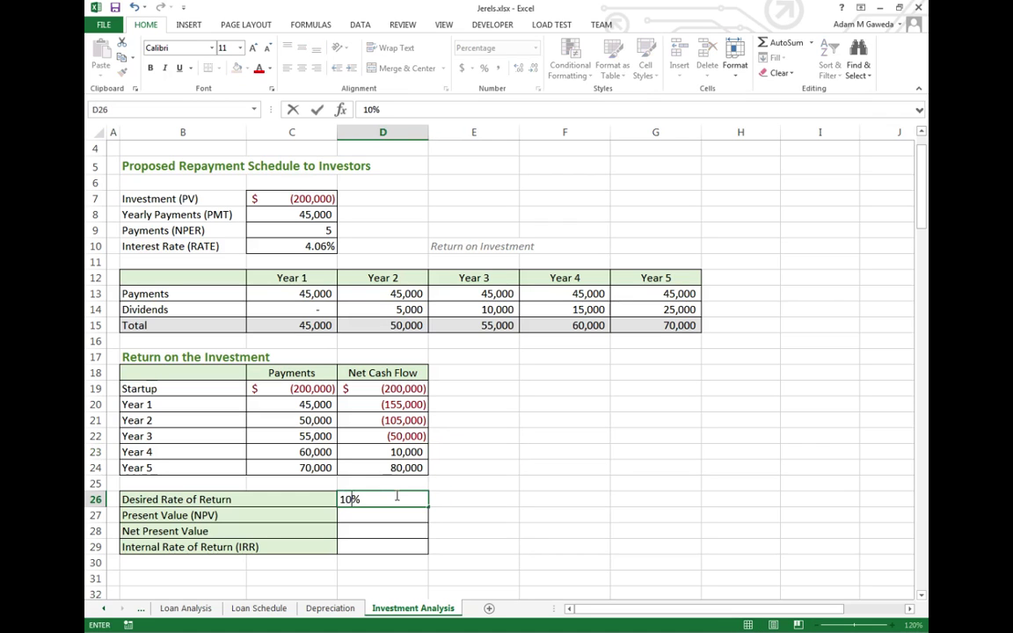
key("Return")
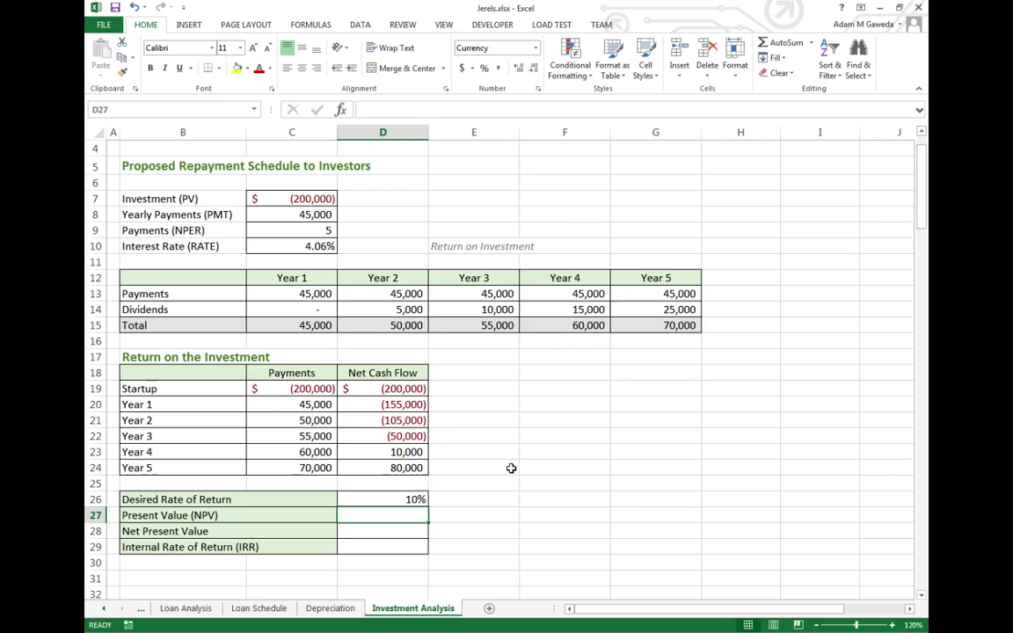
type("=NPV")
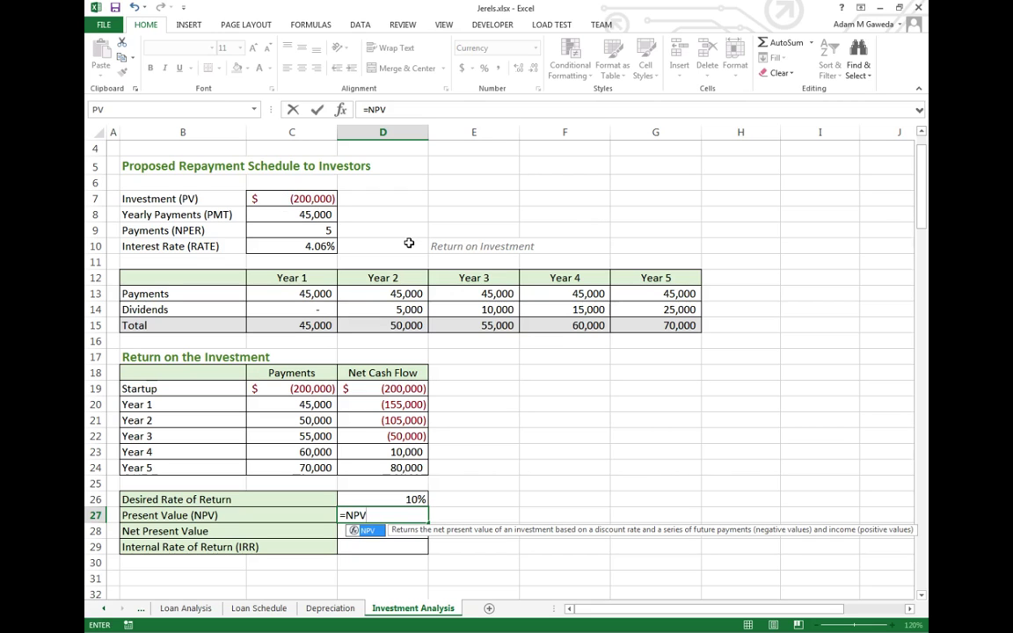
- Complete =NPV(D26,C20:C24) in D27, giving a present value of $207,999
type("(")
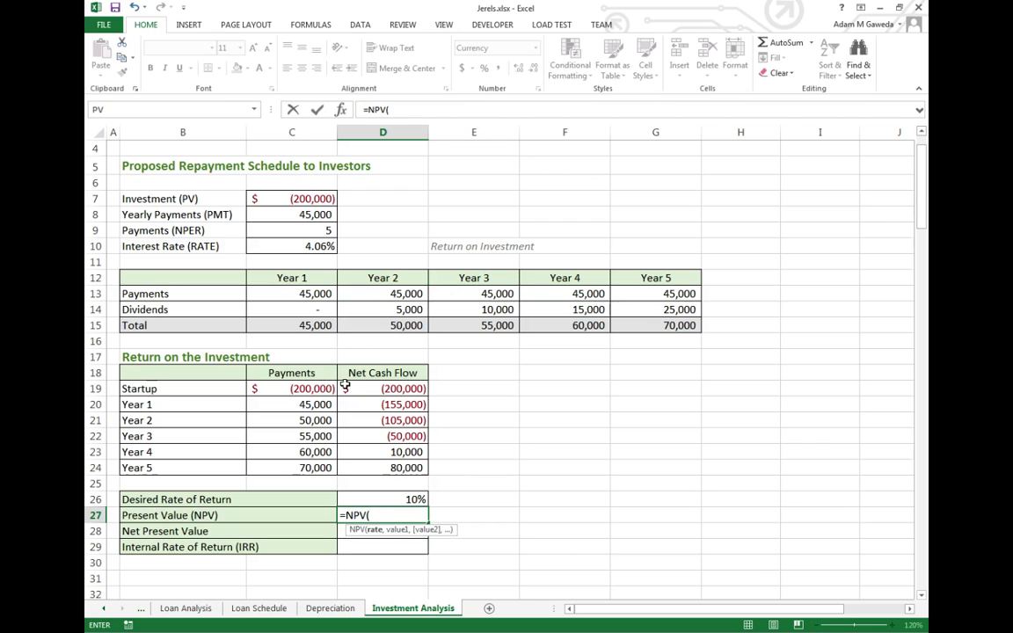
left_click(387, 501)
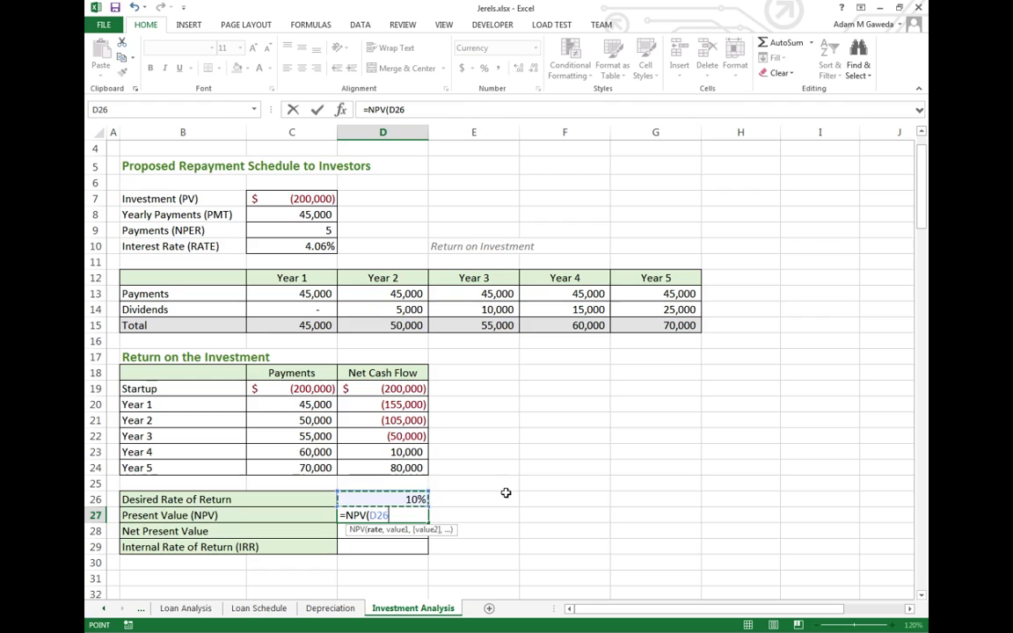
type(",")
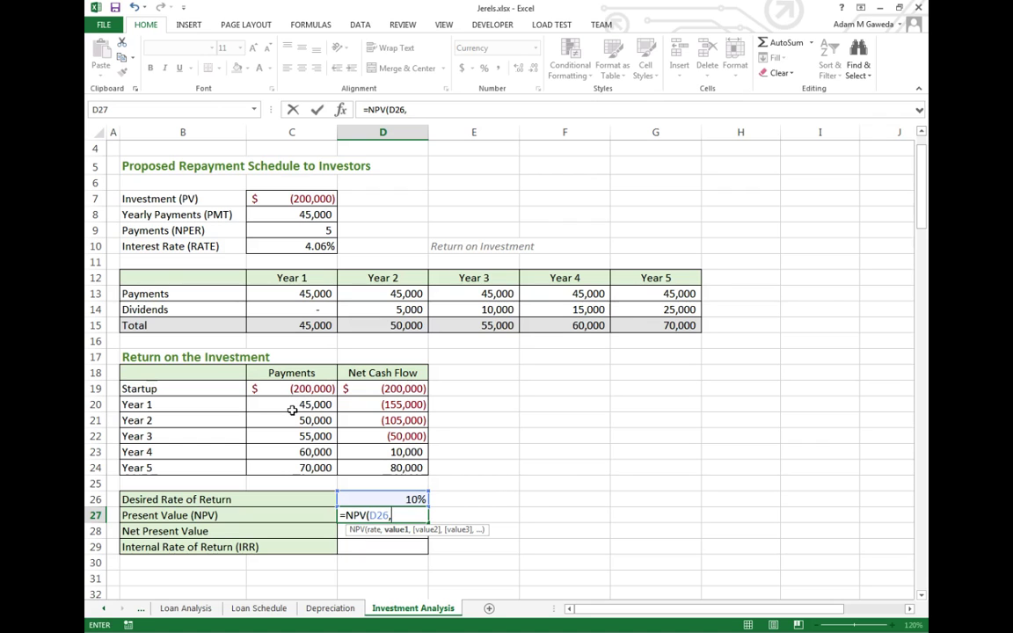
left_click_drag(292, 410, 286, 472)
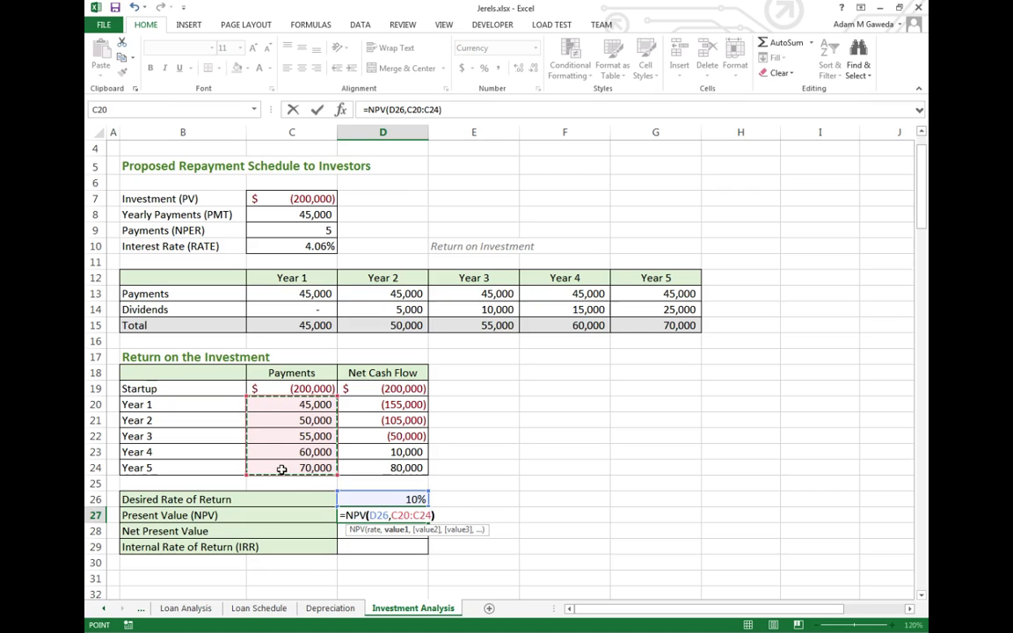
type(")")
key("Return")
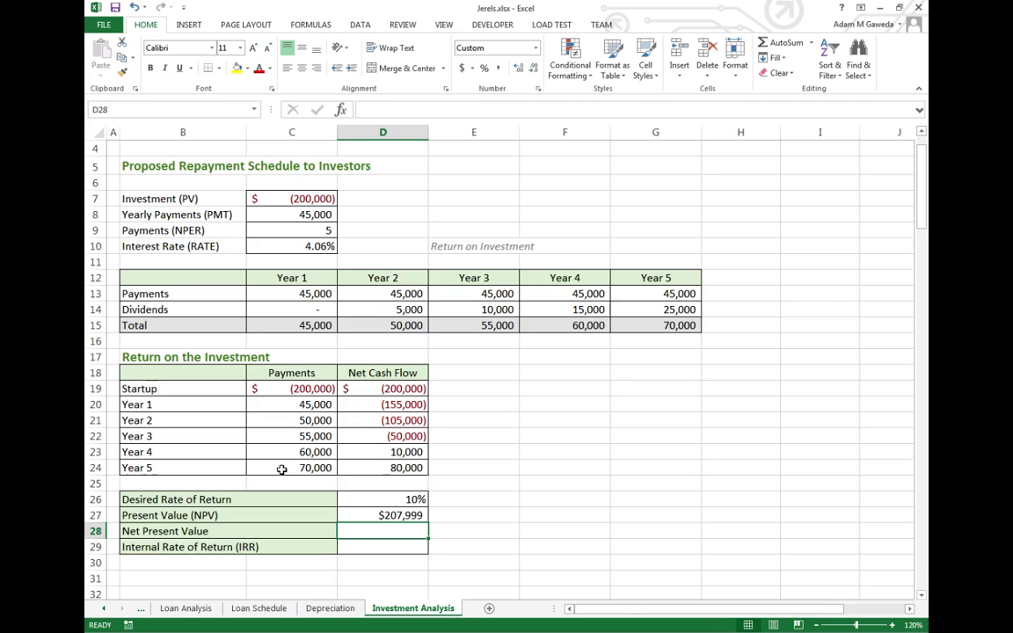
- Enter =D27+C19 in D28 so the net present value reads 7,999
type("=")
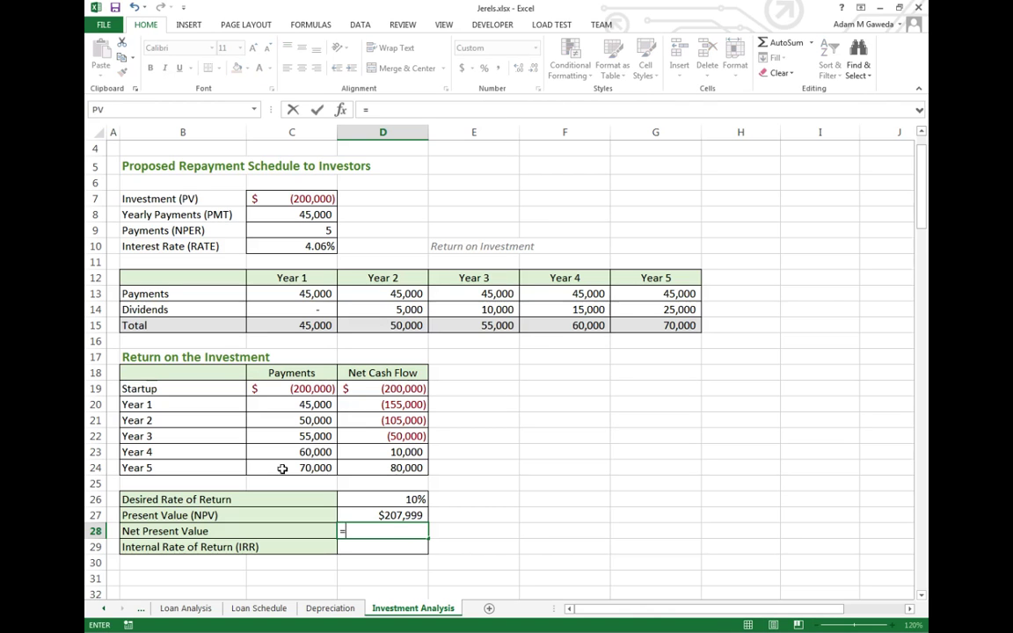
left_click(380, 515)
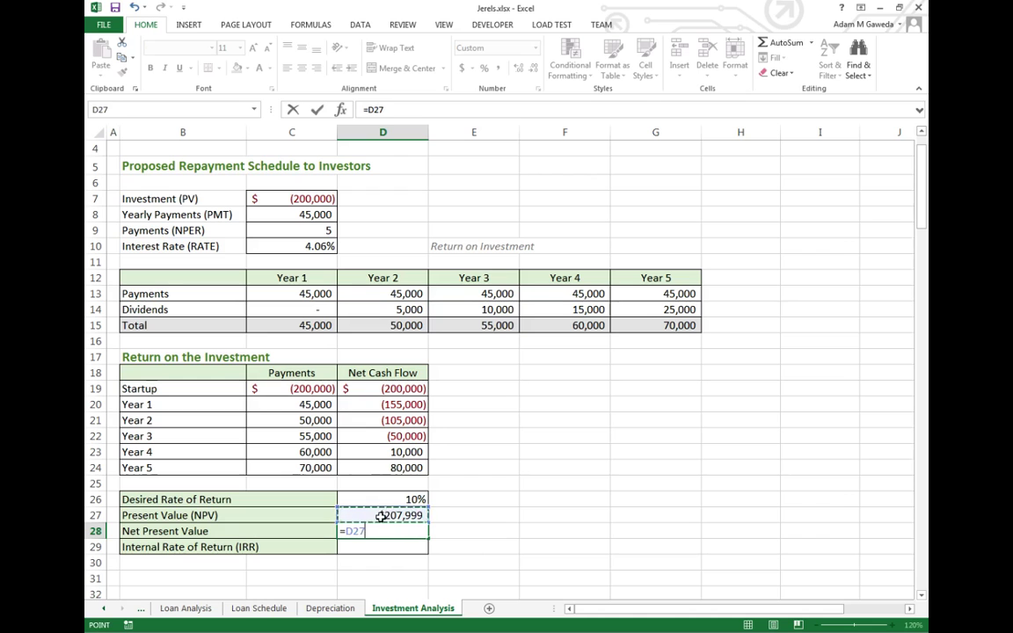
type("+")
left_click(302, 389)
key("Return")
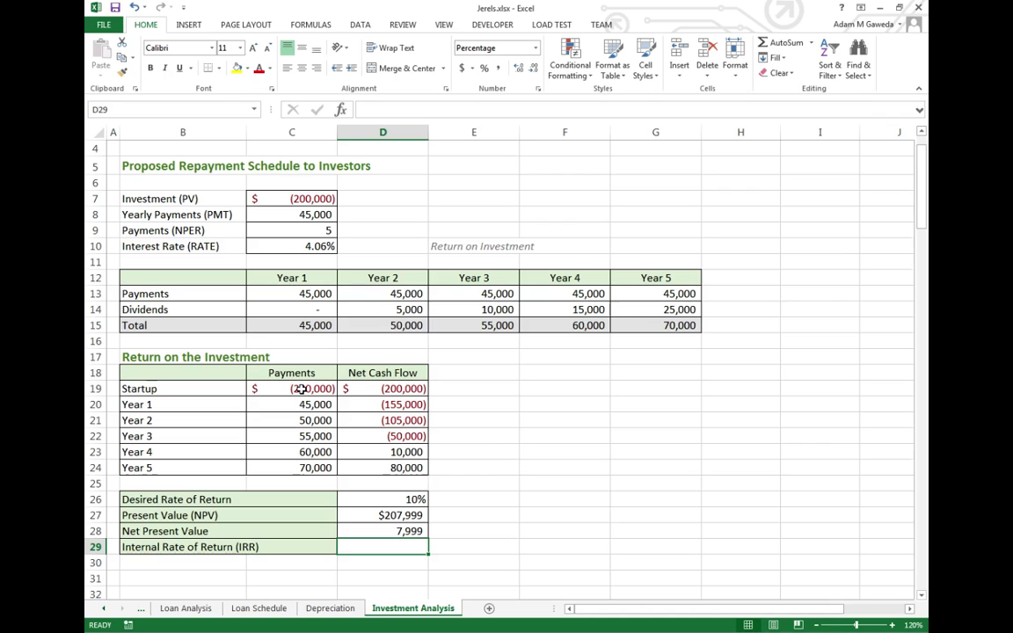
- Enter =IRR(C19:C24) in D29 to show 11.44%, then reselect the 10% rate in D26
type("=IRR")
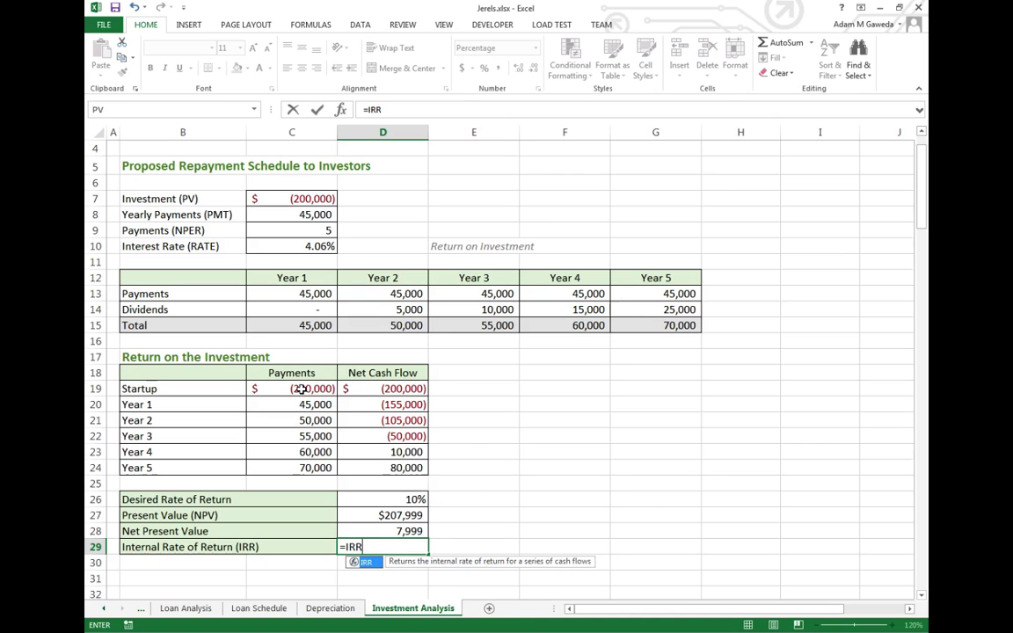
type("(")
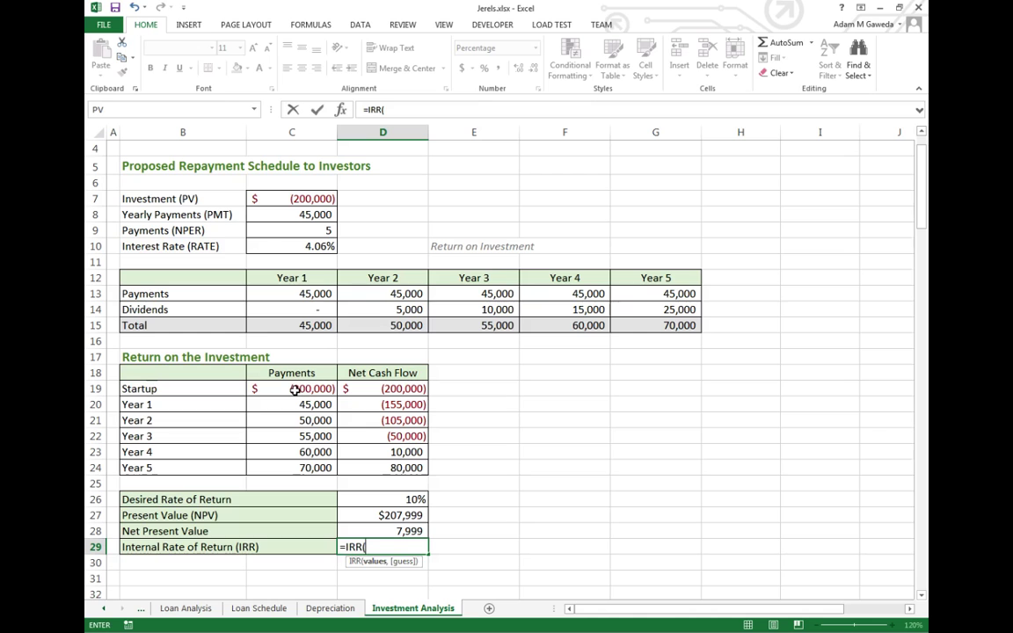
left_click_drag(295, 389, 275, 469)
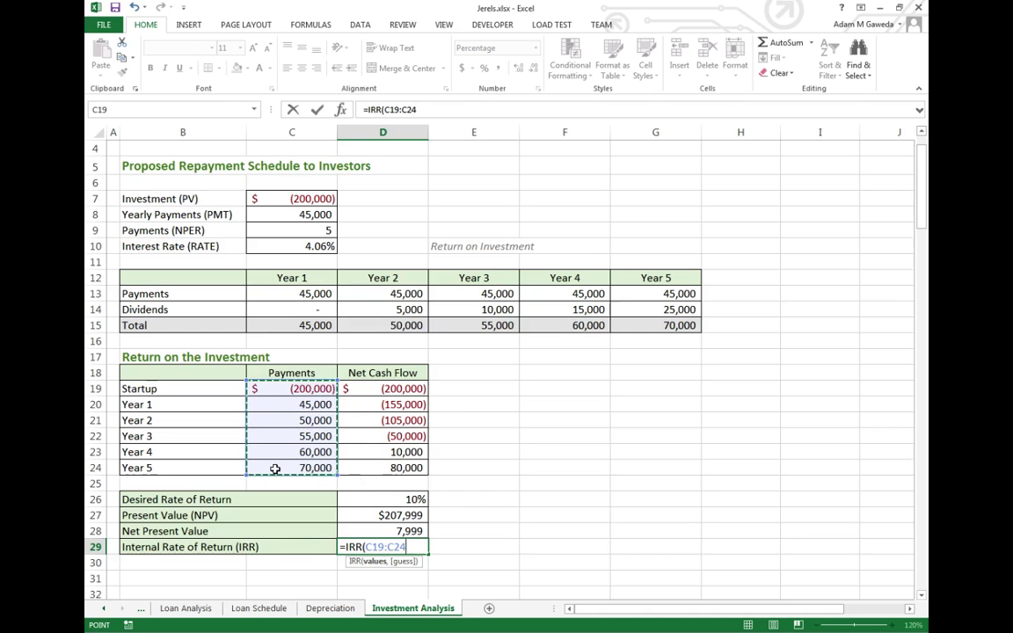
type(")")
key("Return")
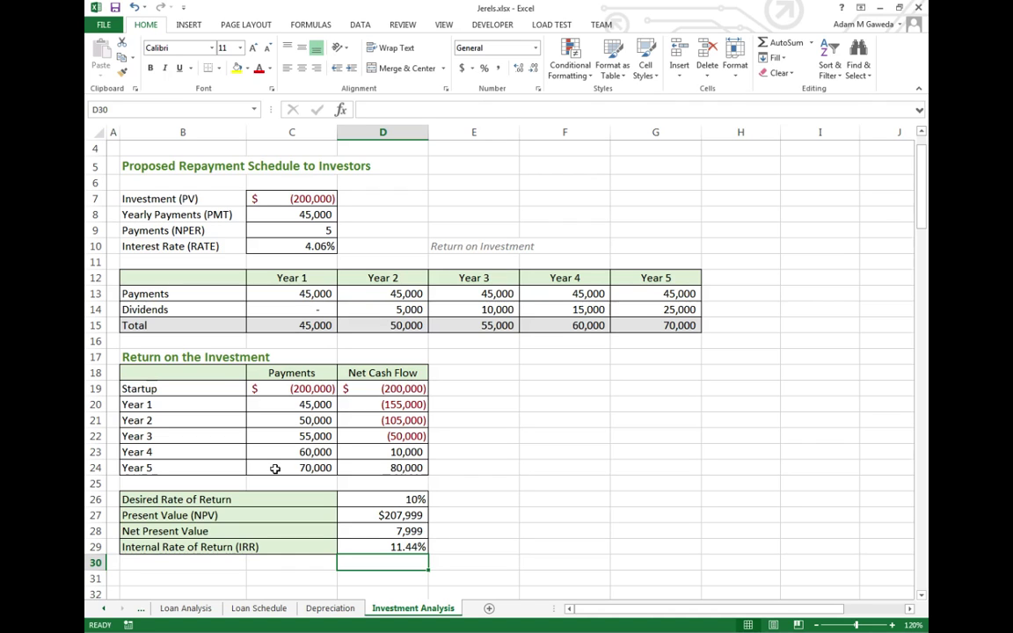
left_click(364, 499)
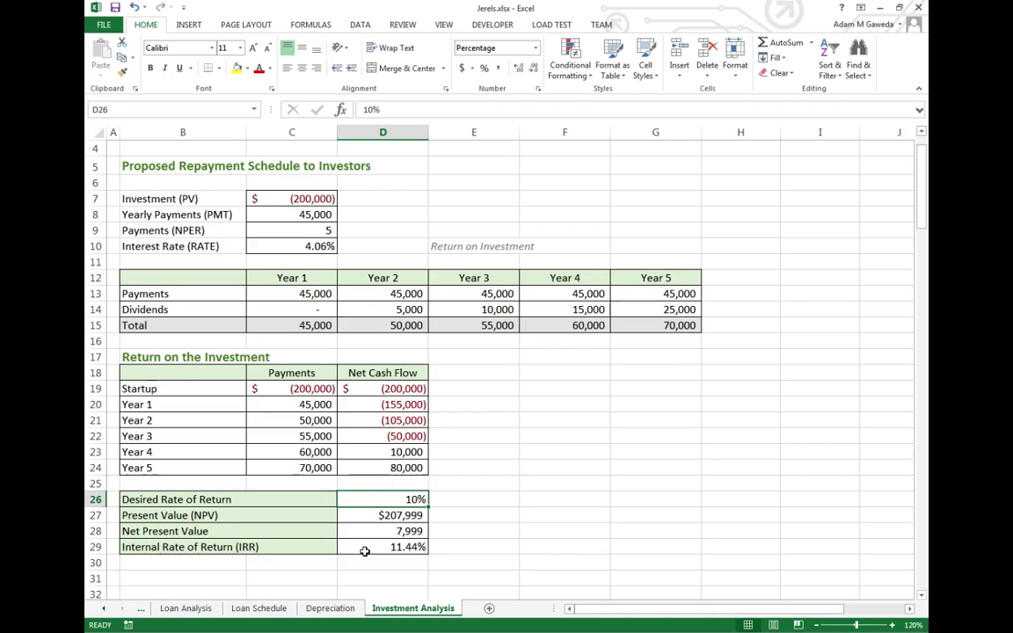